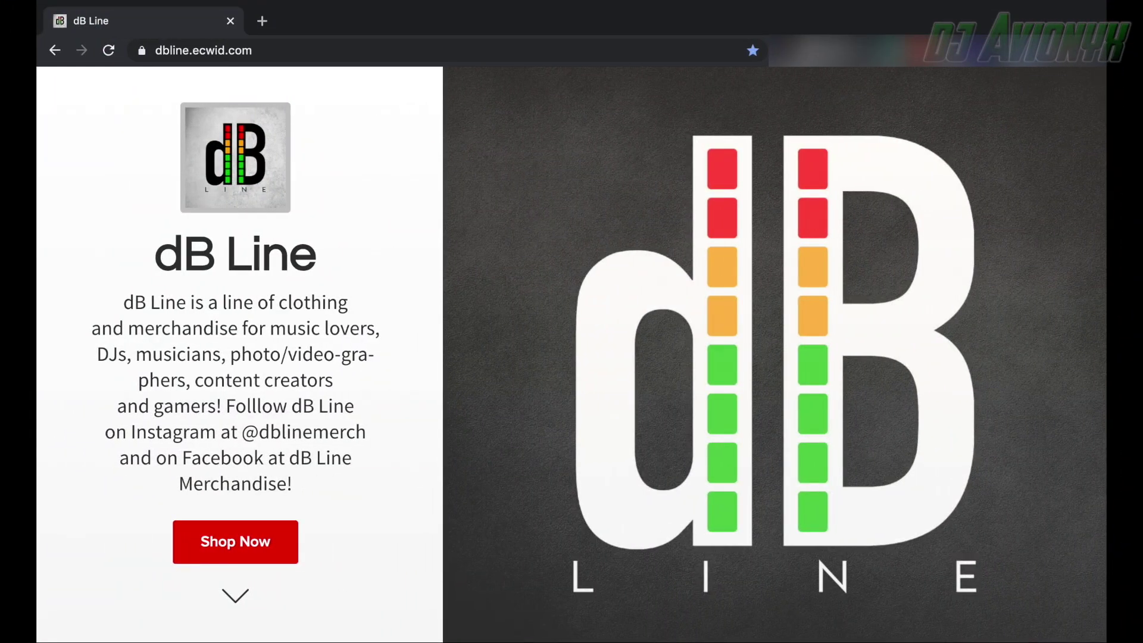
- Scroll down the dB Line Ecwid store page past its categories to the Featured Products
scroll(572, 354, "down", 3)
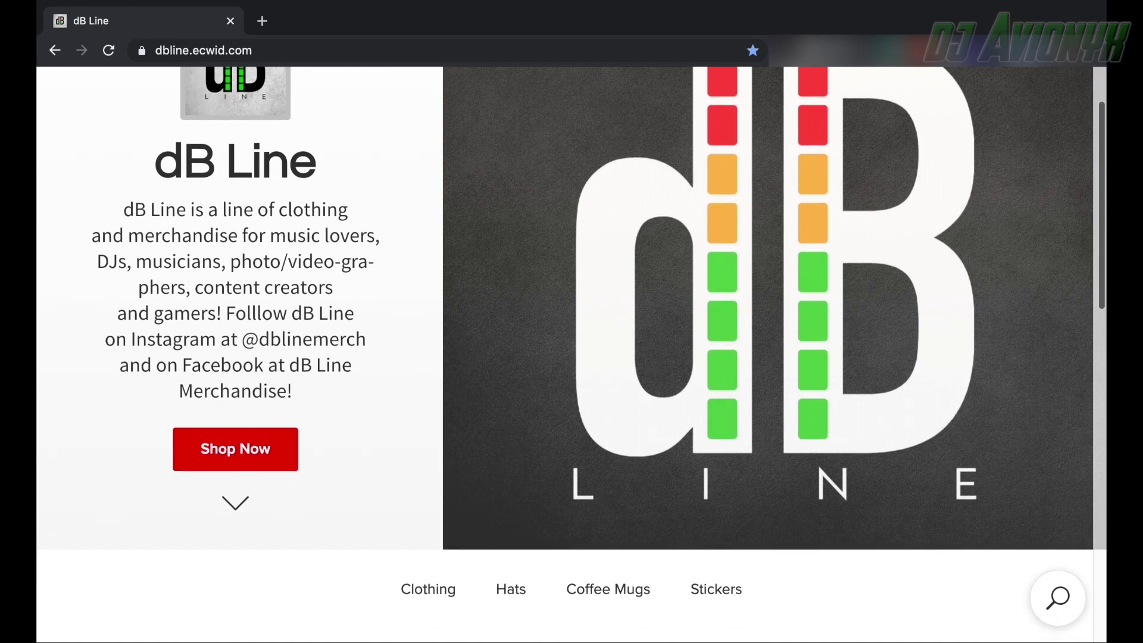
scroll(572, 355, "down", 5)
scroll(571, 354, "down", 5)
scroll(572, 354, "down", 4)
scroll(572, 355, "down", 2)
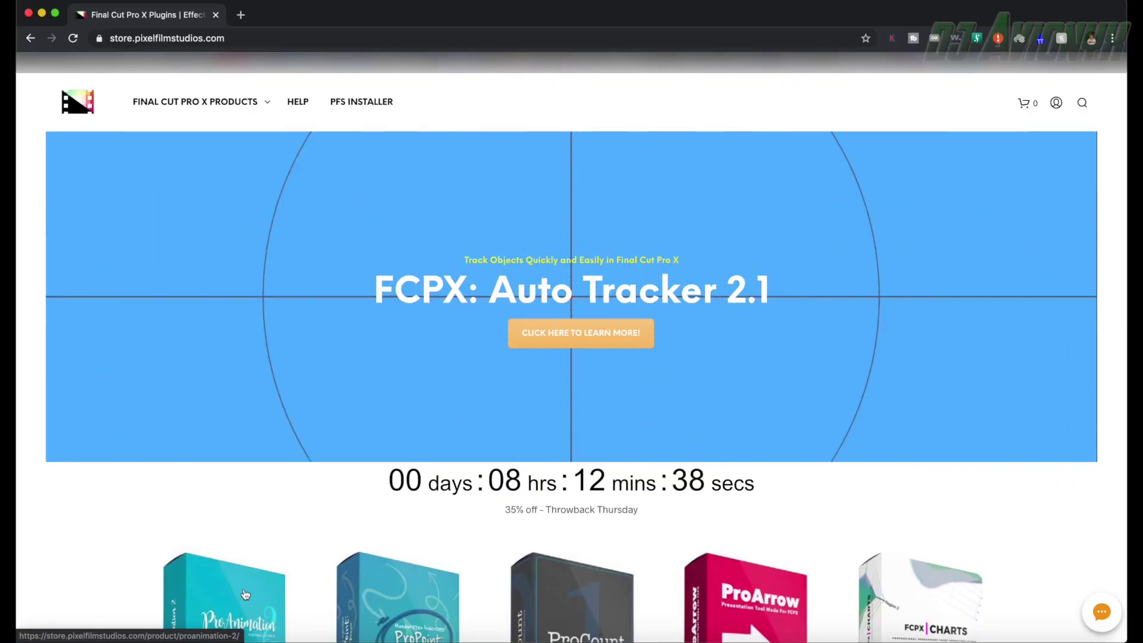
- Search the Pixel Film Studios store for 'brush glow'
left_click(1083, 105)
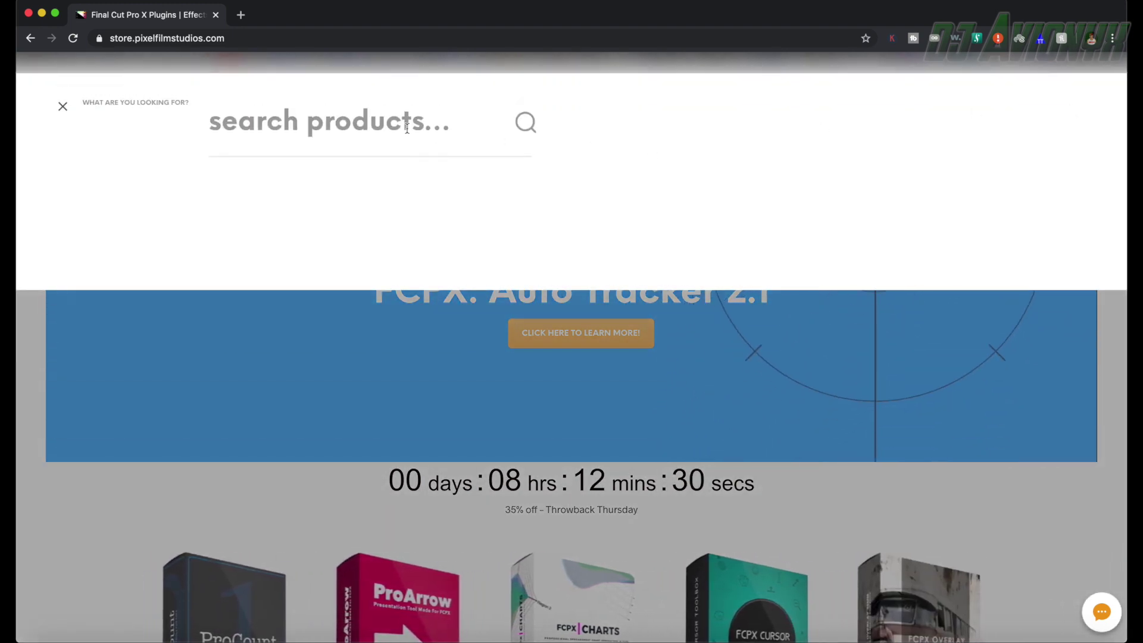
type("bursh glow")
key("BackSpace")
key("BackSpace")
key("BackSpace")
key("BackSpace")
key("BackSpace")
key("BackSpace")
key("BackSpace")
key("BackSpace")
key("BackSpace")
type("rush g")
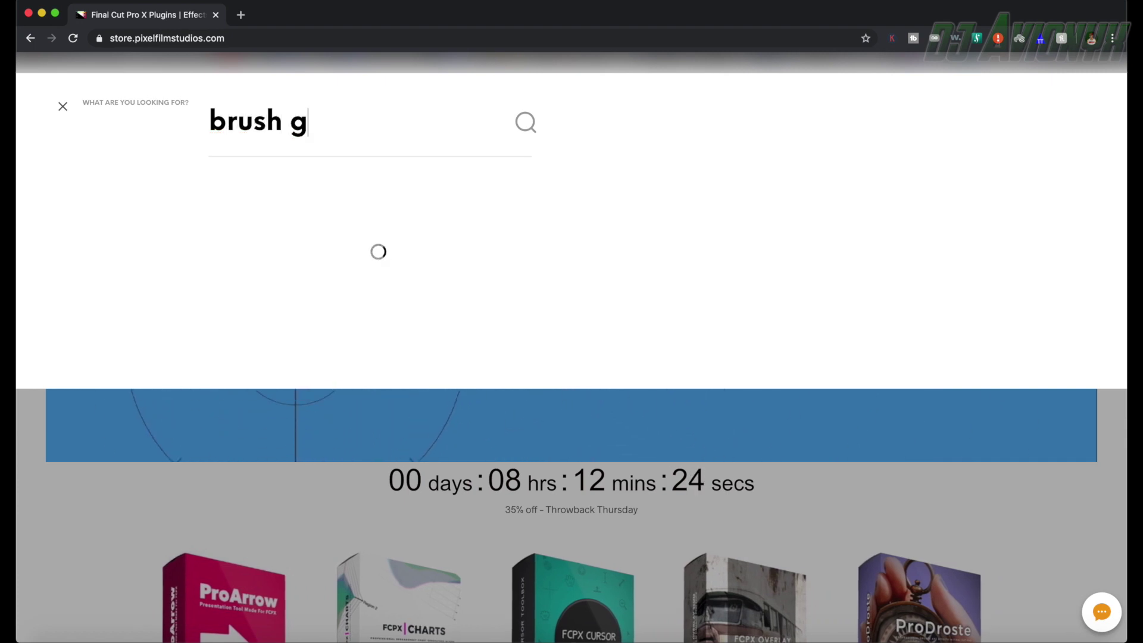
type("low")
key("Return")
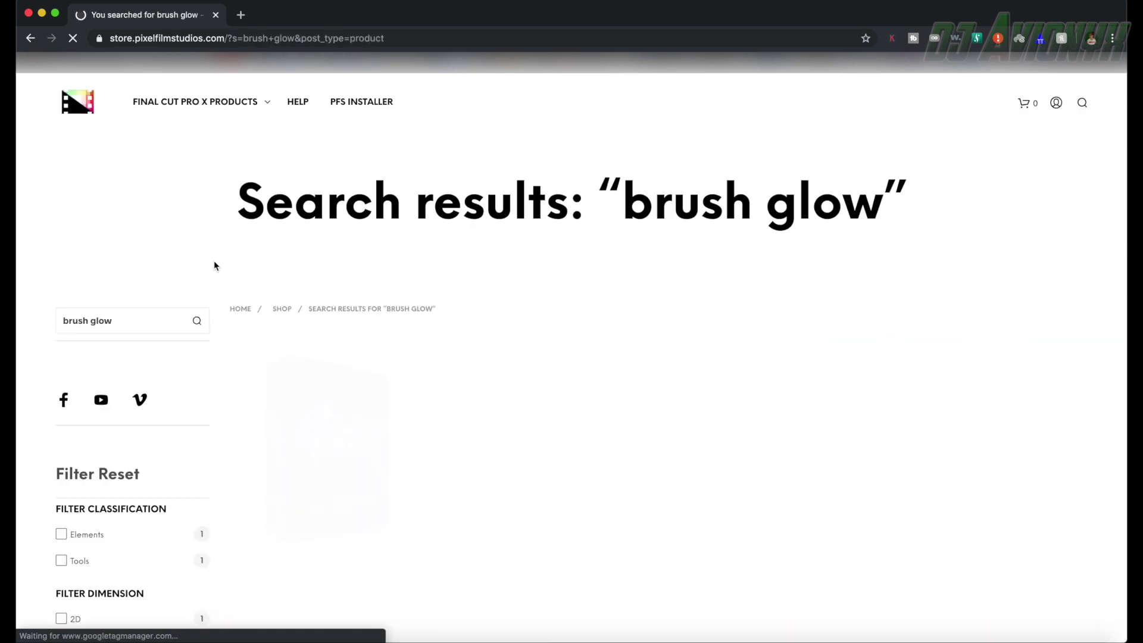
- Open the FCPX Brush Glow product page ($29.95), then return to Final Cut Pro
mouse_move(326, 415)
scroll(326, 415, "down", 1)
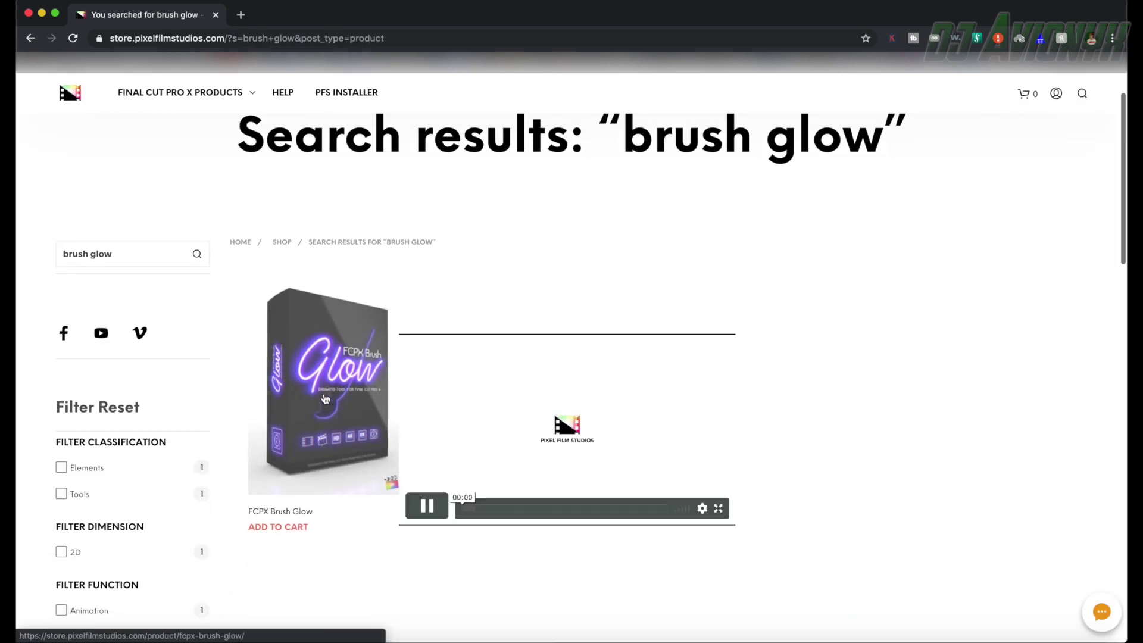
left_click(335, 386)
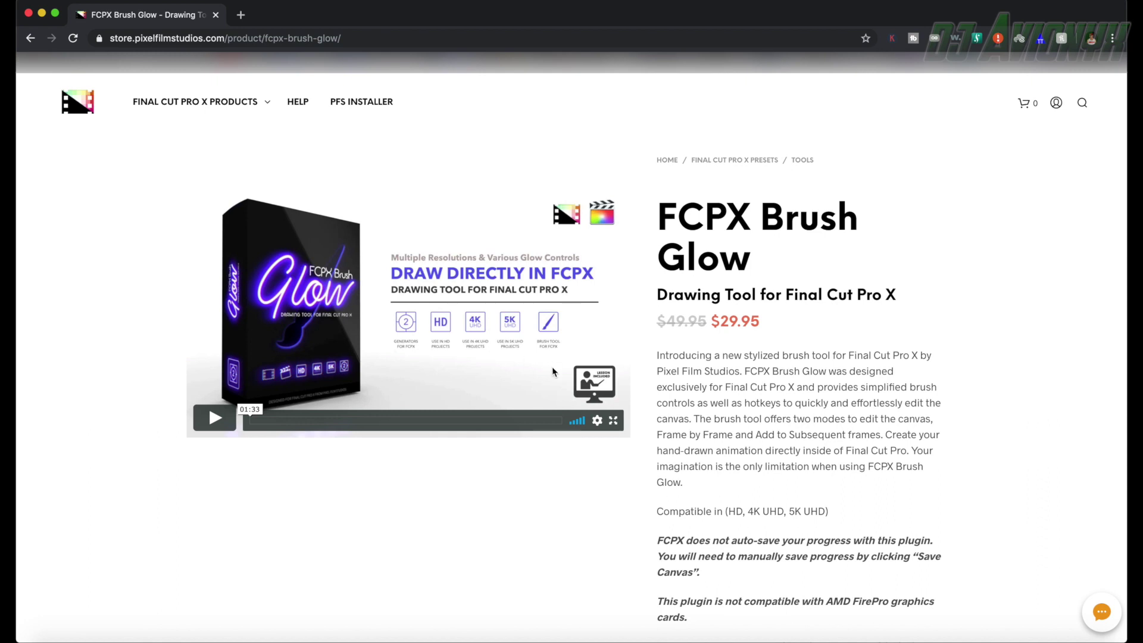
scroll(749, 292, "down", 2)
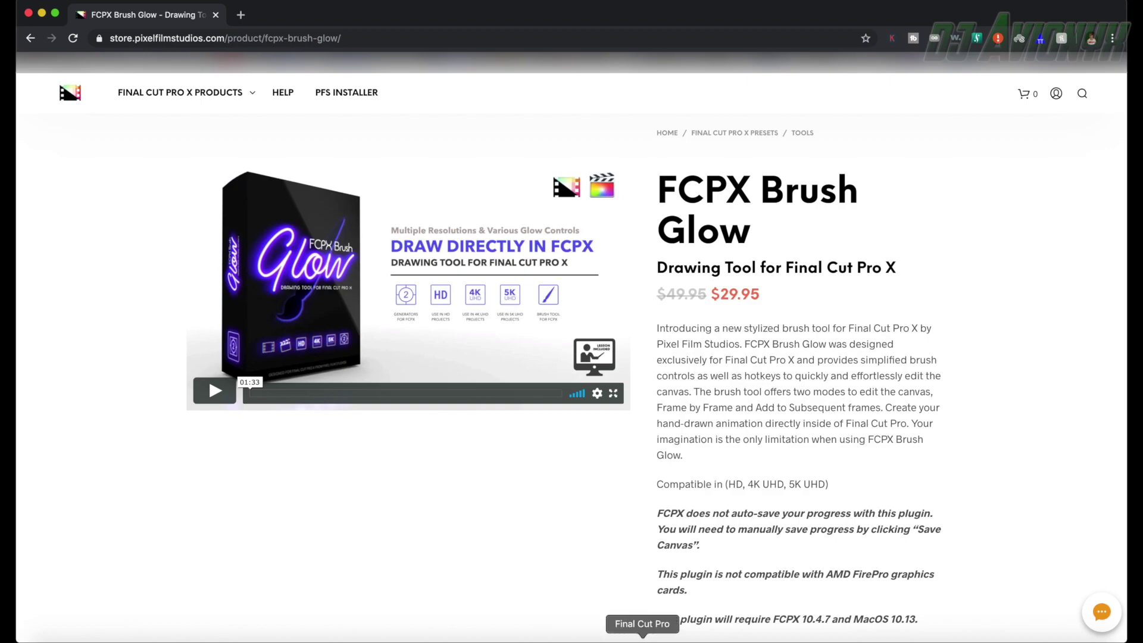
left_click(638, 637)
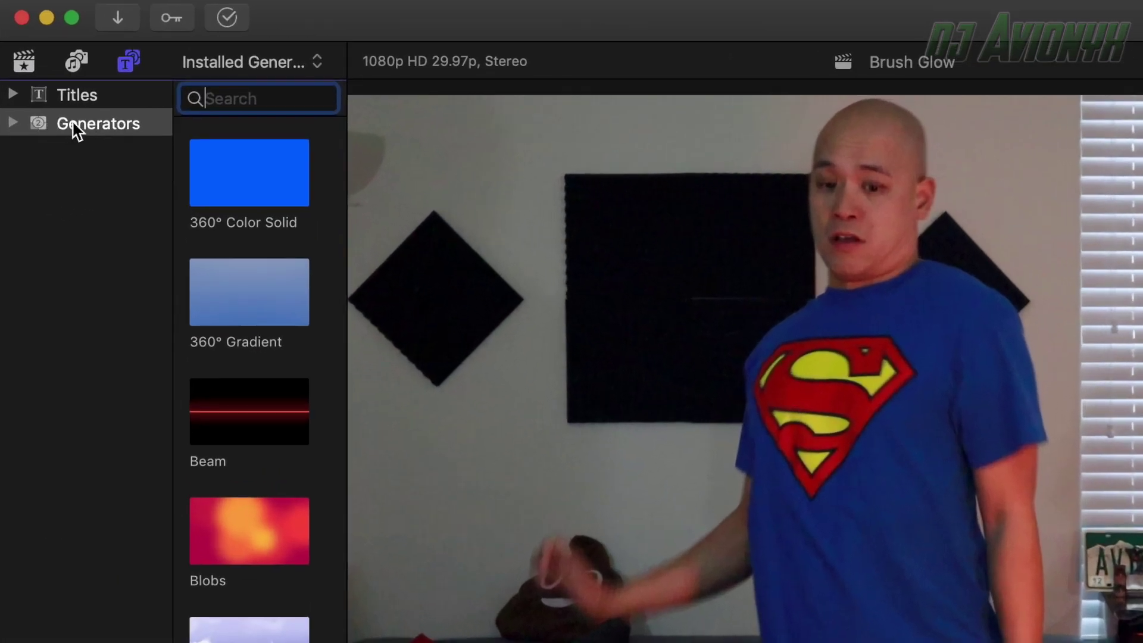
- Filter the installed Generators by 'brush glow' to list the FCPX Brush Glow 4K, 5K, 720p and 1080p versions
left_click(54, 66)
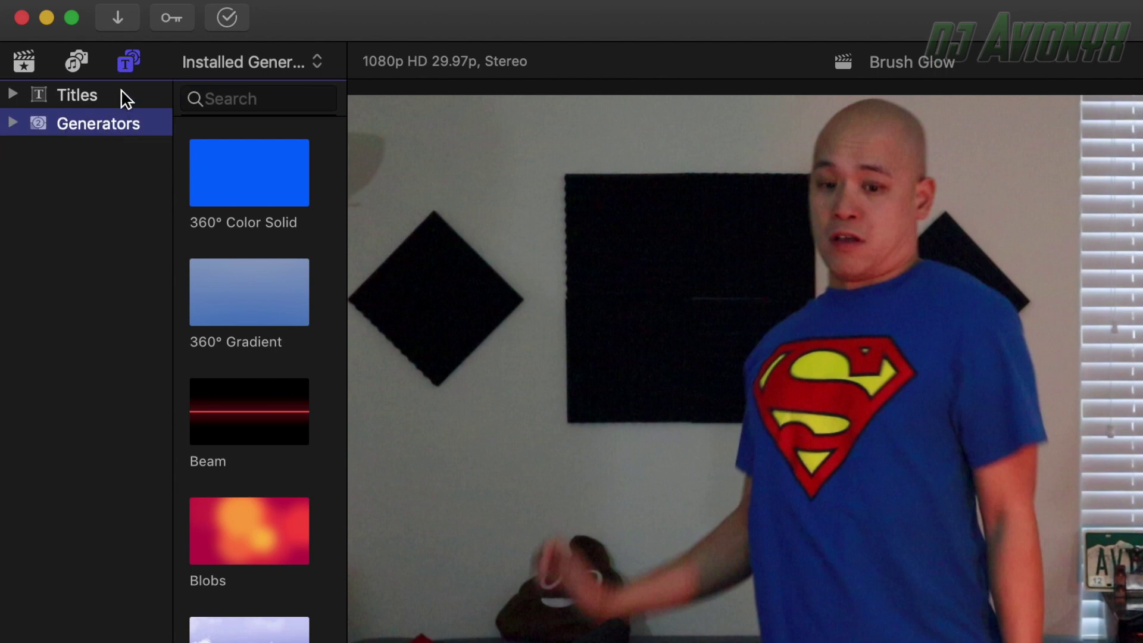
left_click(133, 61)
left_click(133, 63)
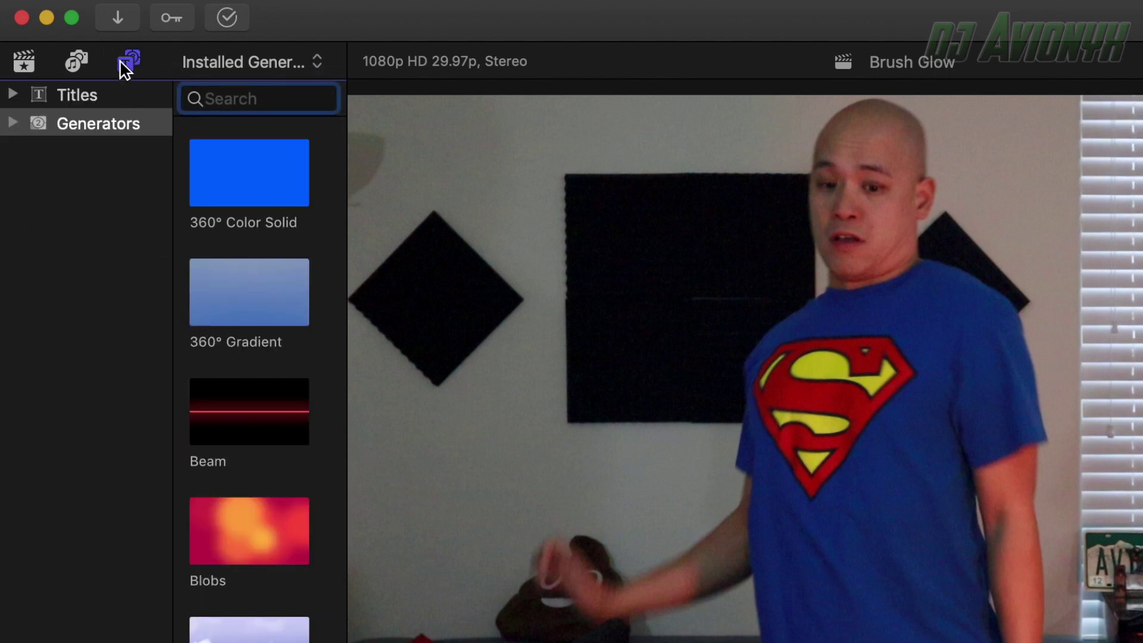
left_click(88, 119)
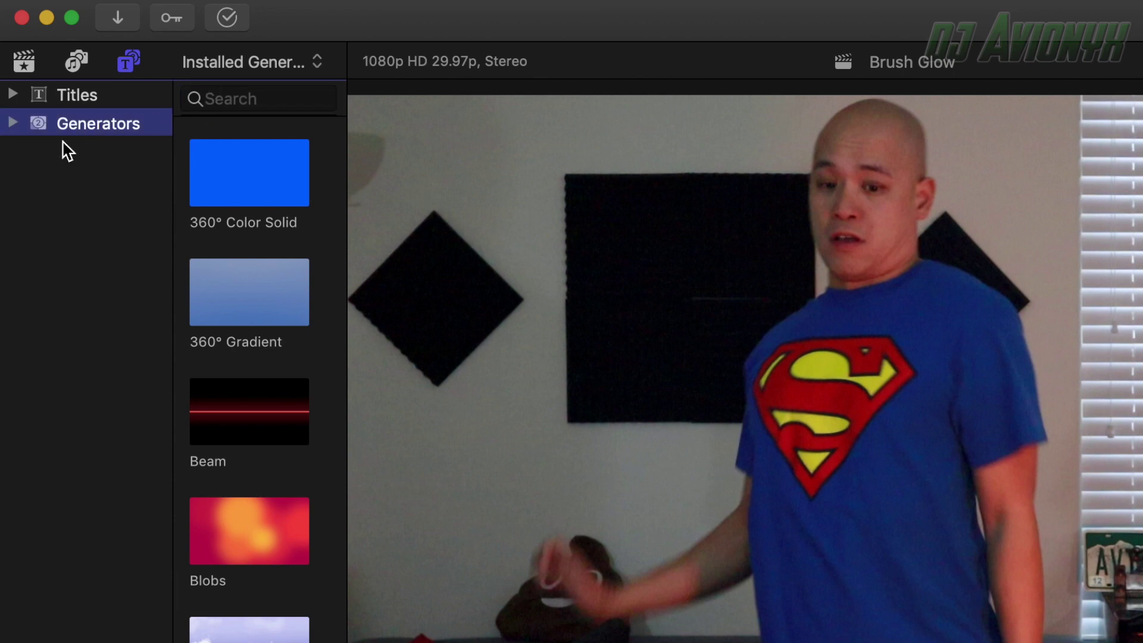
left_click(252, 98)
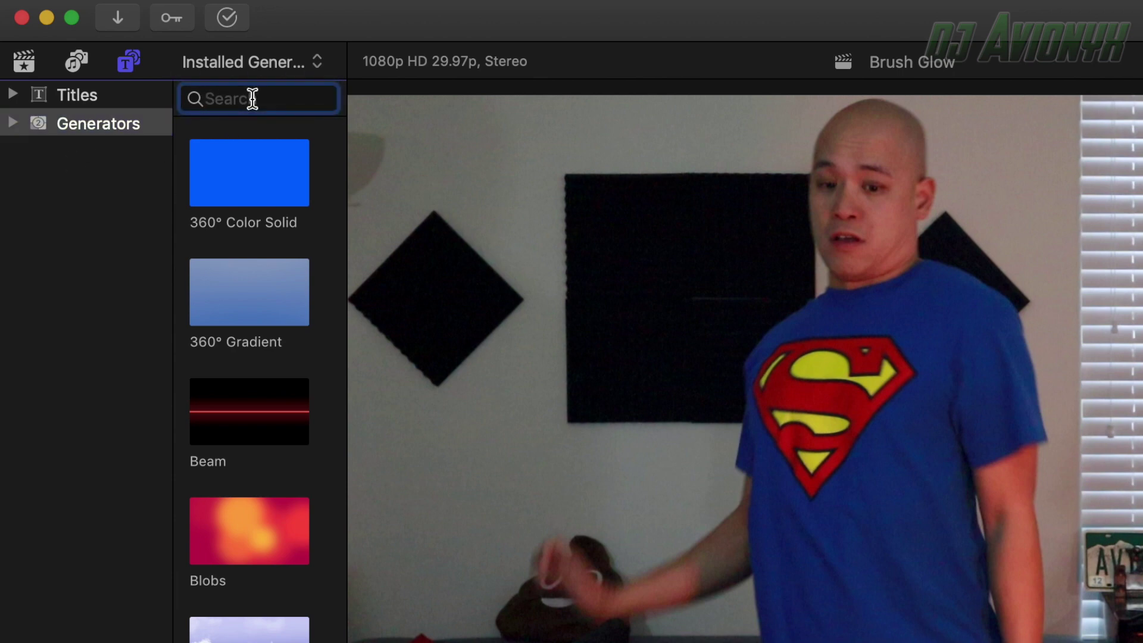
type("brush glow")
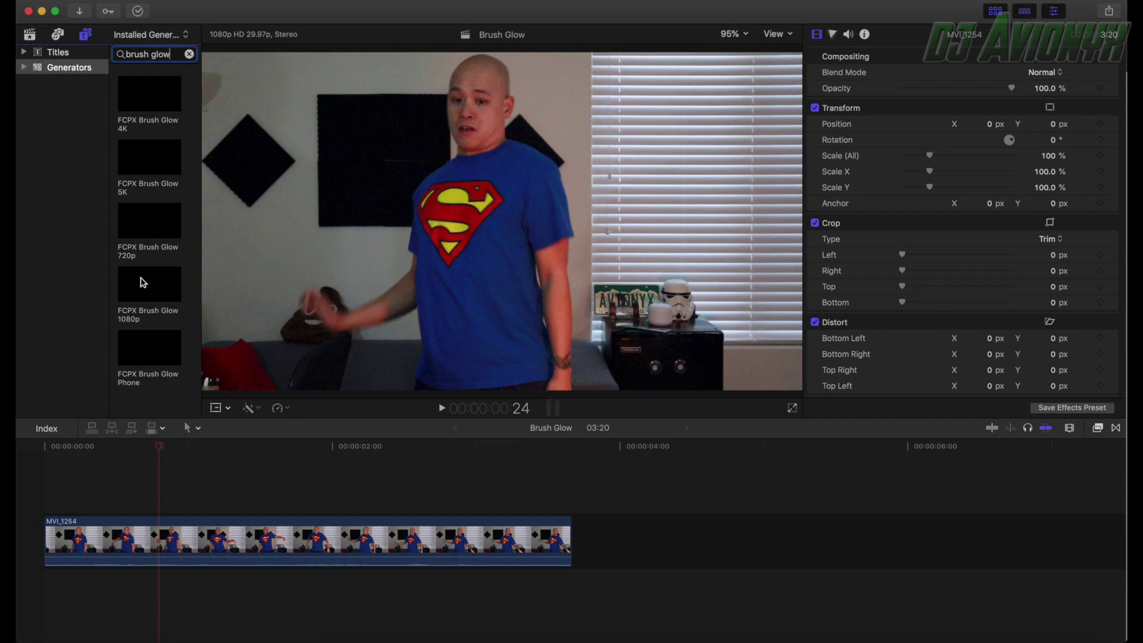
- Place FCPX Brush Glow 1080p above MVI_1254 and trim its end to the clip's end at 03:20
left_click(252, 571)
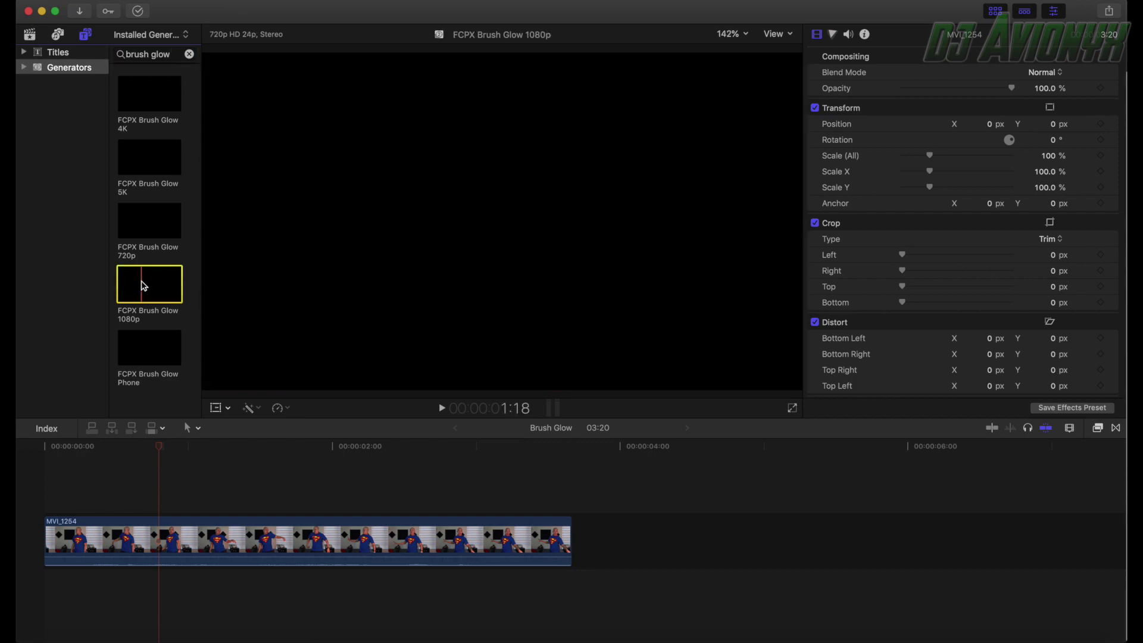
mouse_move(143, 286)
left_mouse_down()
mouse_move(140, 324)
mouse_move(81, 472)
mouse_move(26, 488)
left_mouse_up()
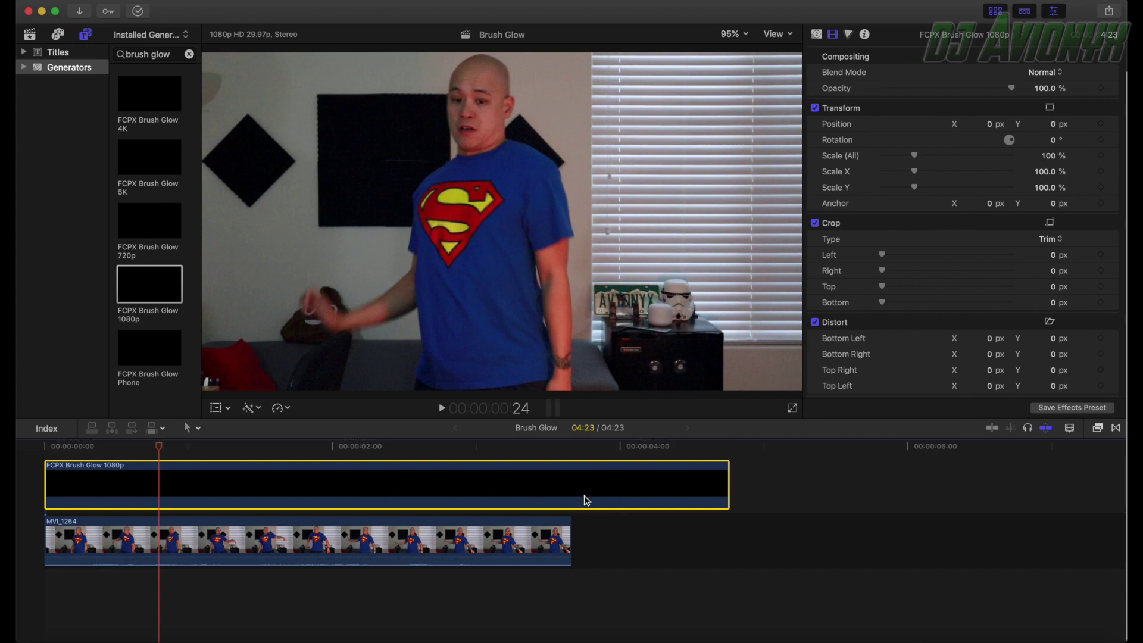
left_click(728, 487)
left_click_drag(728, 487, 609, 488)
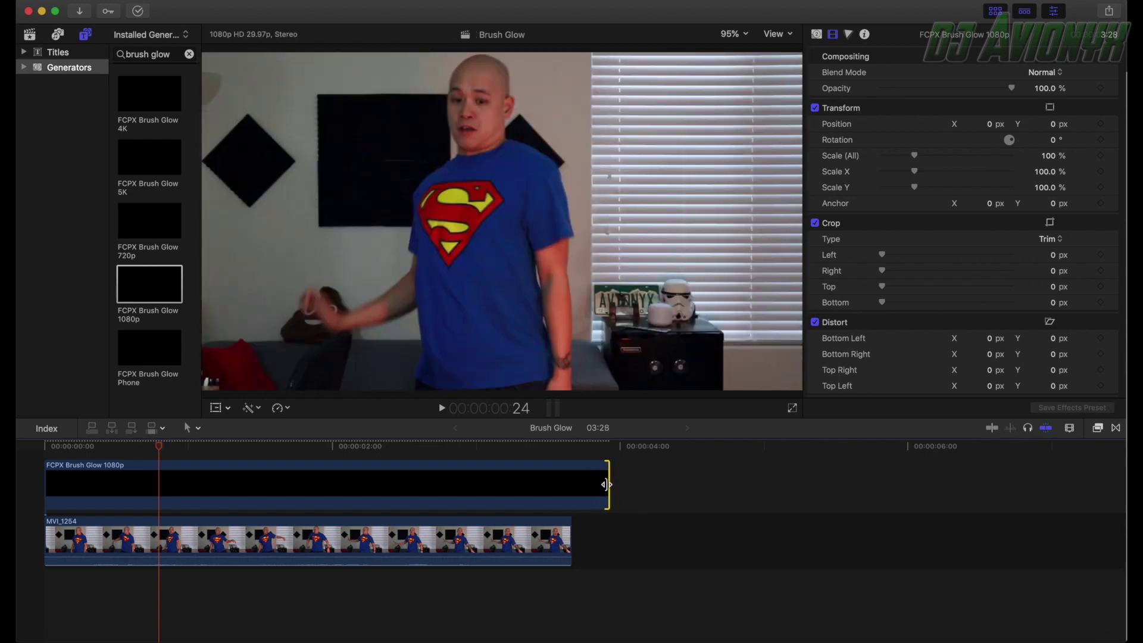
left_click_drag(609, 485, 568, 483)
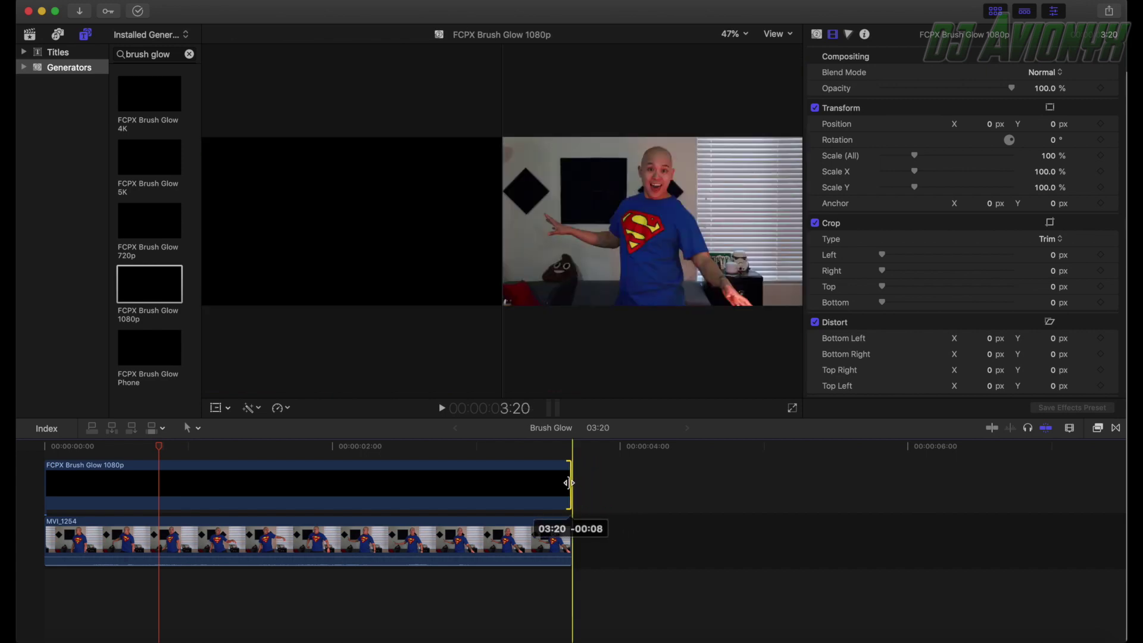
left_click_drag(565, 483, 566, 483)
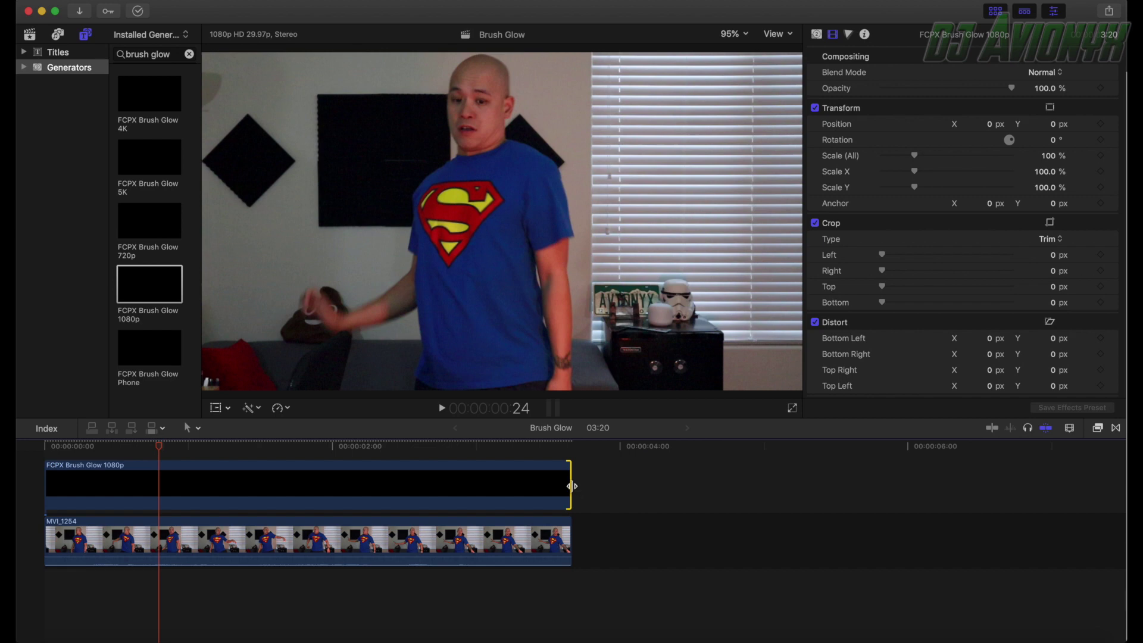
left_click_drag(568, 536, 567, 536)
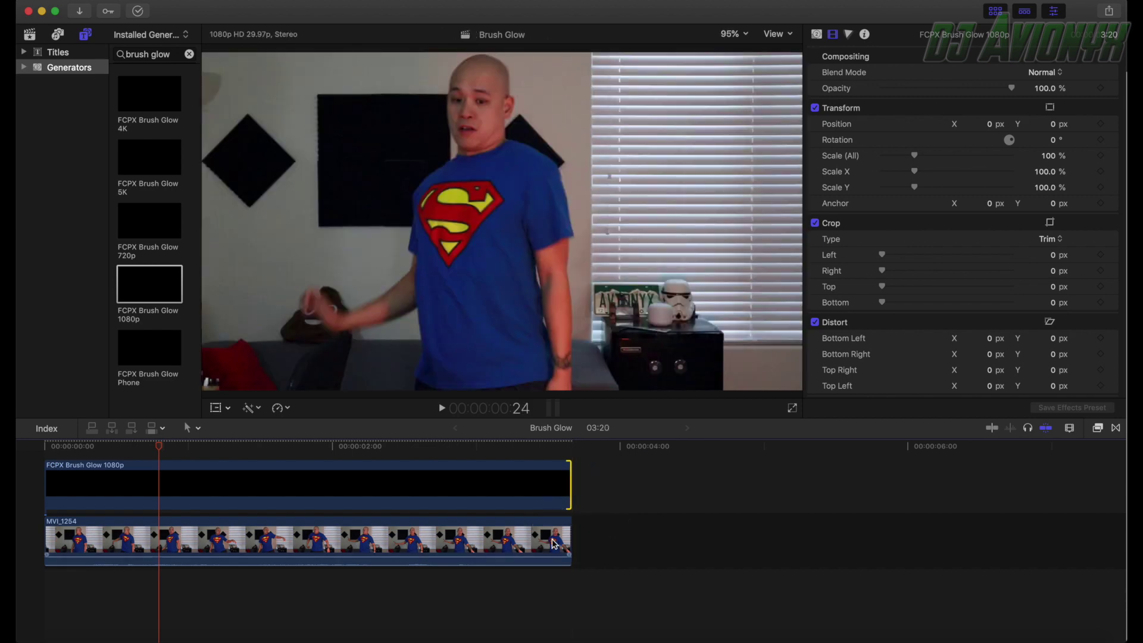
left_click(510, 545)
left_click(493, 489)
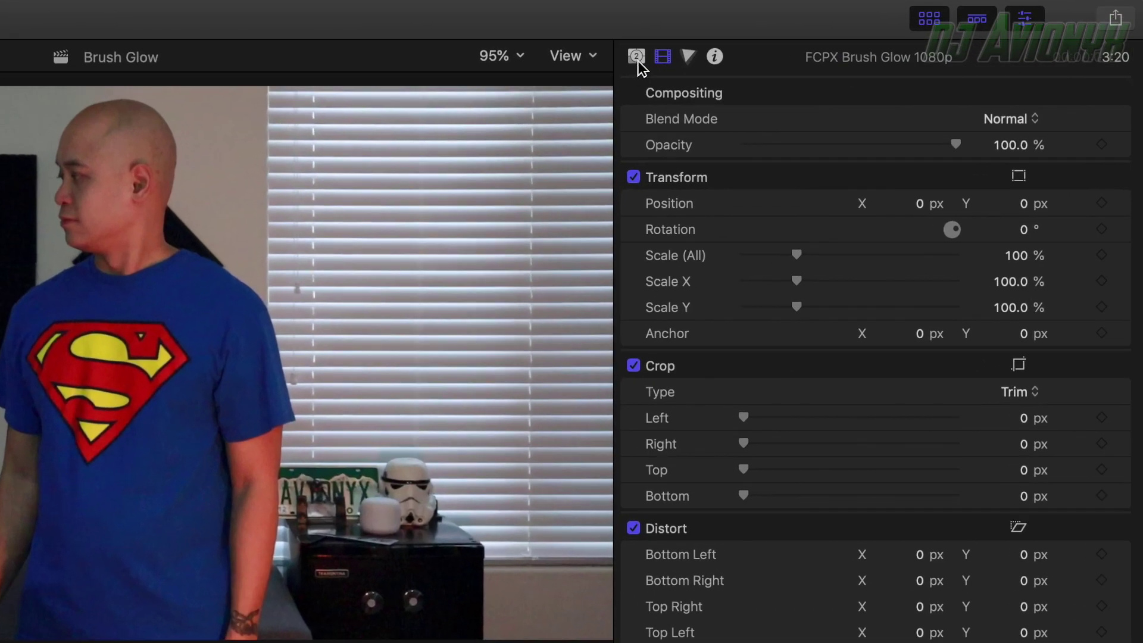
- Set the Brush Glow generator's Brush Color to Red from the Apple colour list in the Inspector
left_click(636, 58)
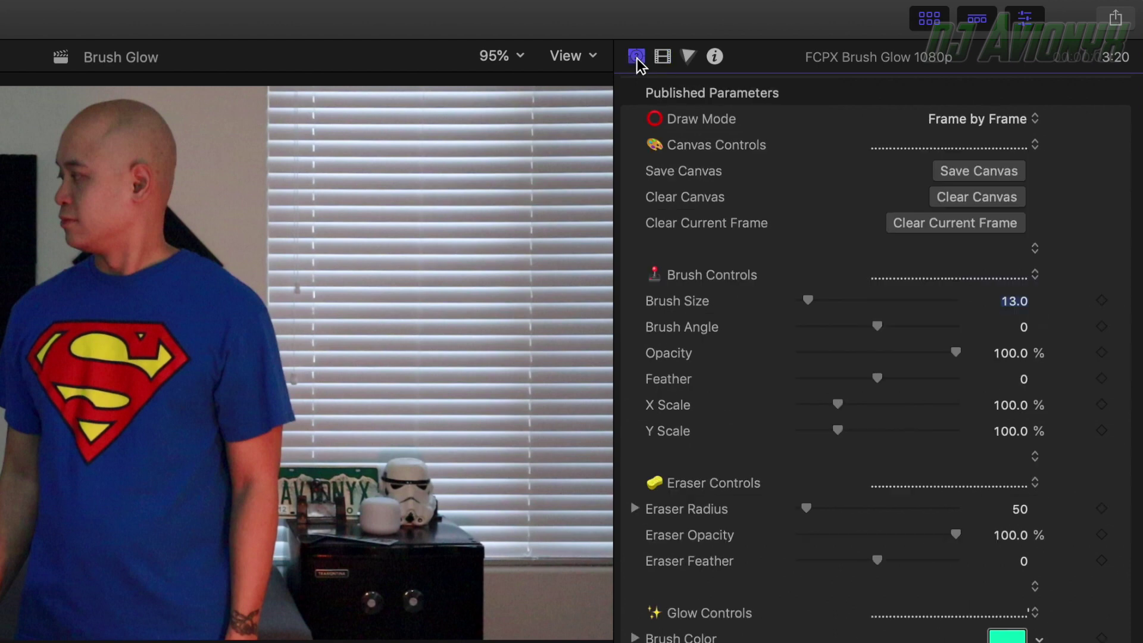
scroll(833, 256, "down", 1)
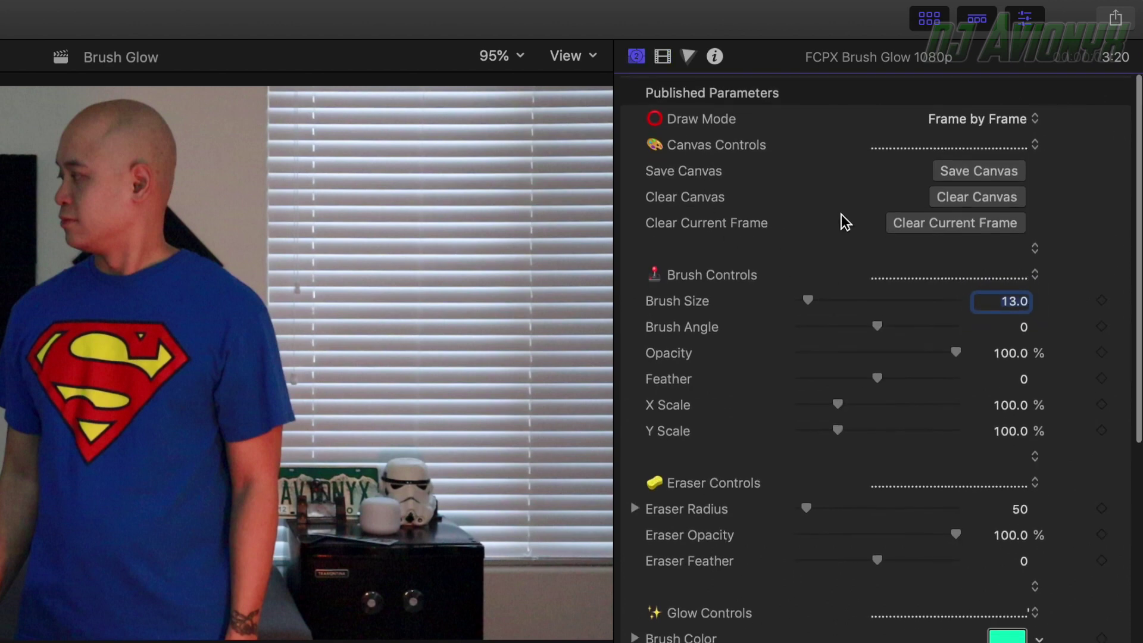
scroll(787, 244, "down", 10)
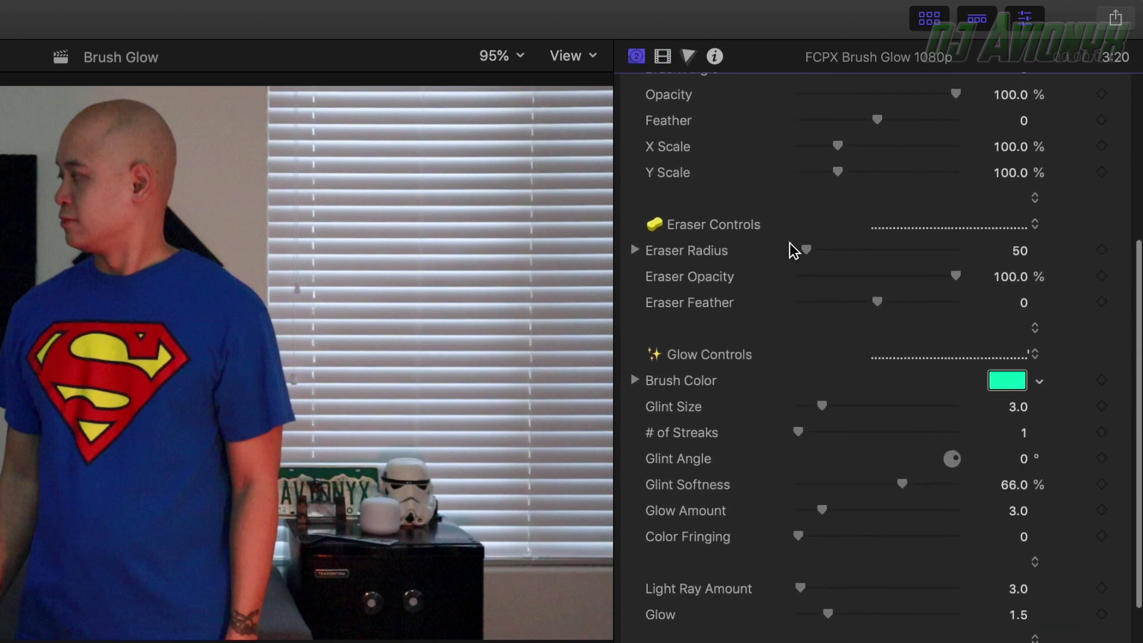
scroll(789, 242, "up", 10)
scroll(790, 243, "down", 10)
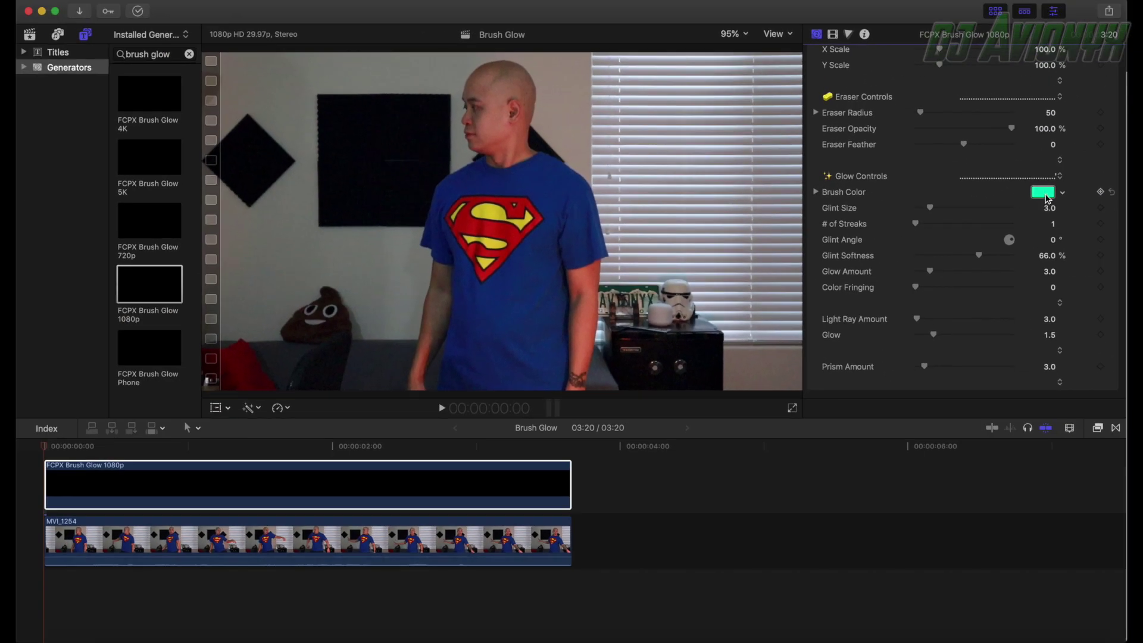
left_click(1012, 319)
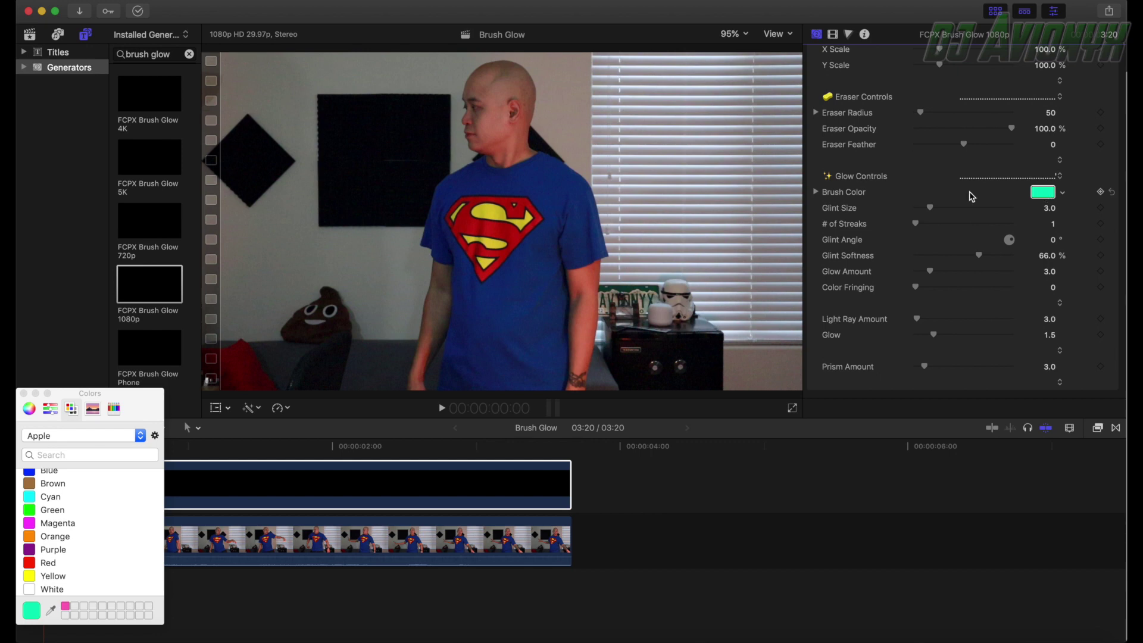
left_click(32, 564)
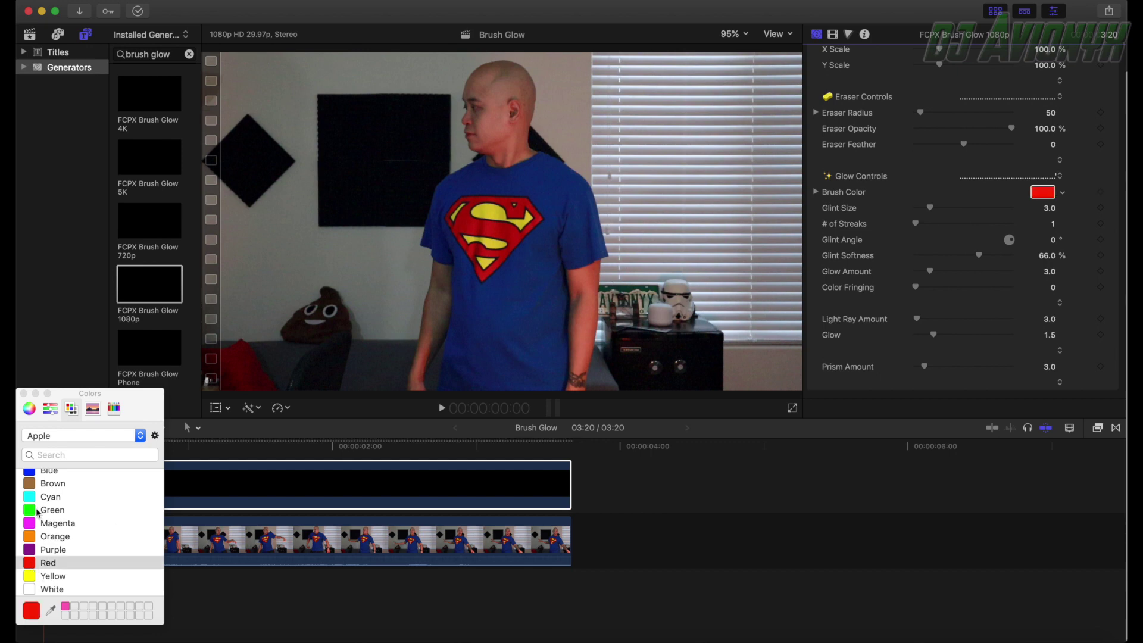
left_click(24, 394)
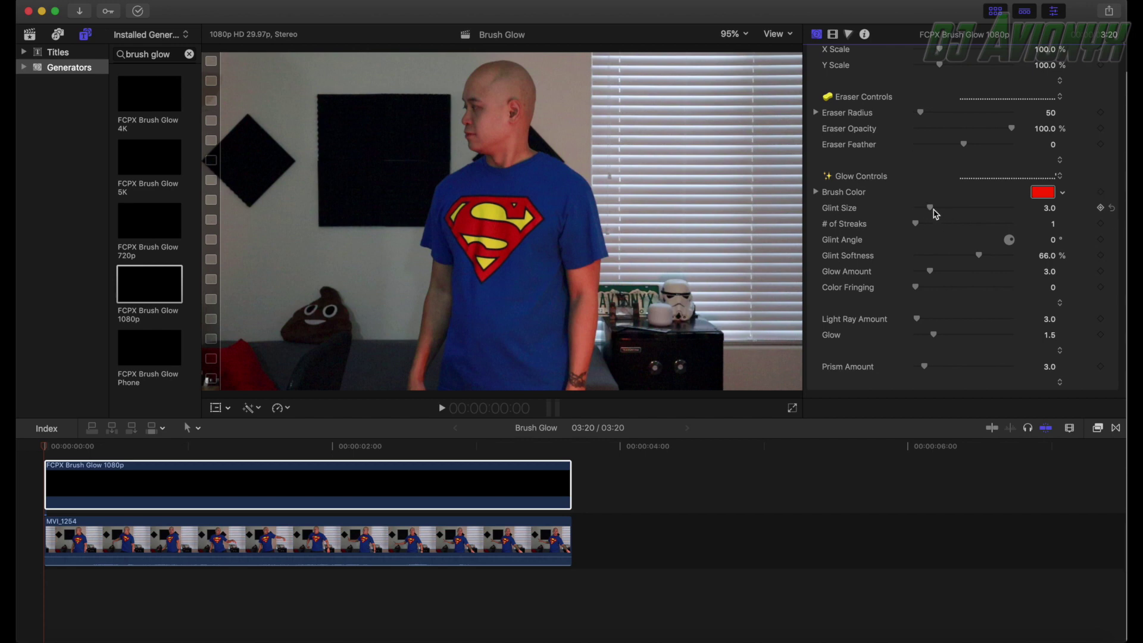
scroll(950, 298, "up", 3)
scroll(951, 299, "up", 6)
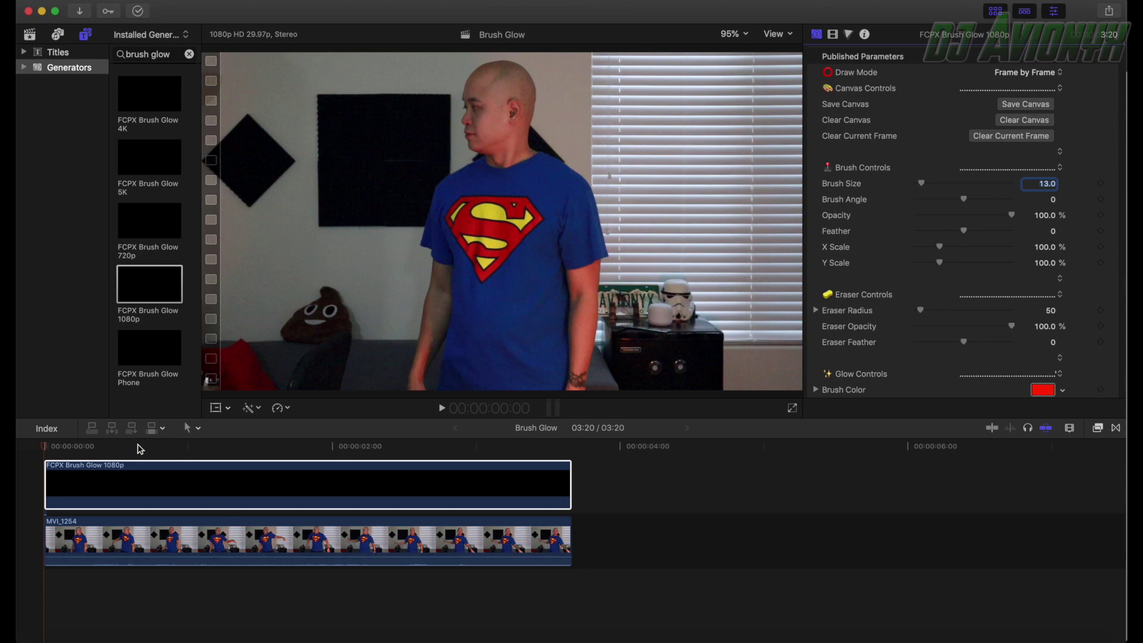
- Zoom in on the timeline with Command-+ and scrub through the dancing clip to preview it
scroll(333, 479, "up", 1)
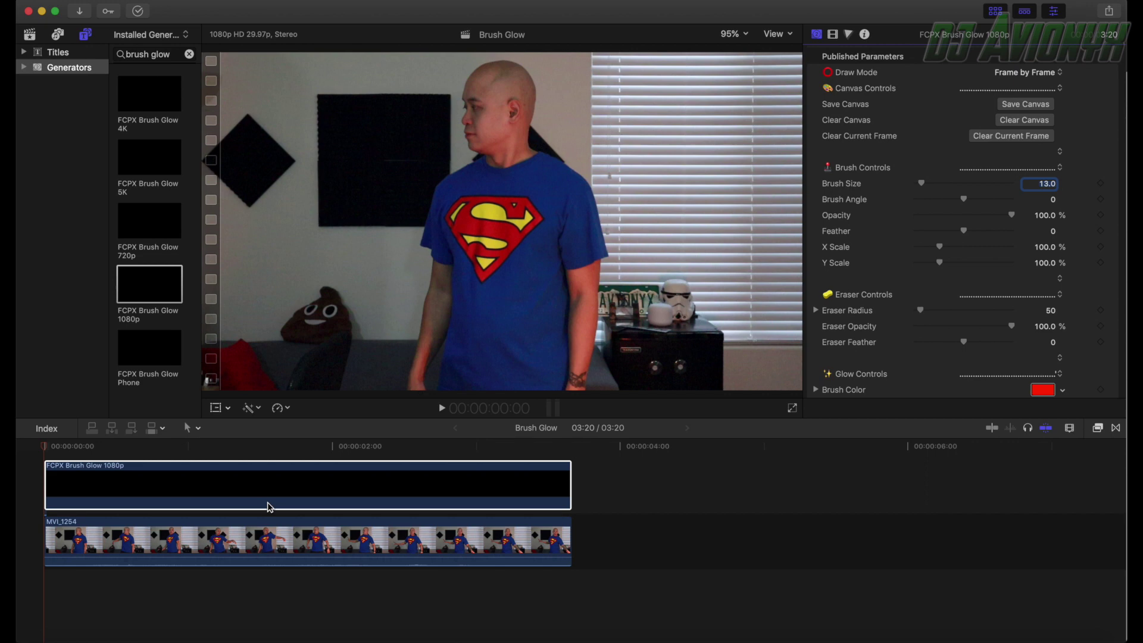
scroll(388, 512, "down", 1)
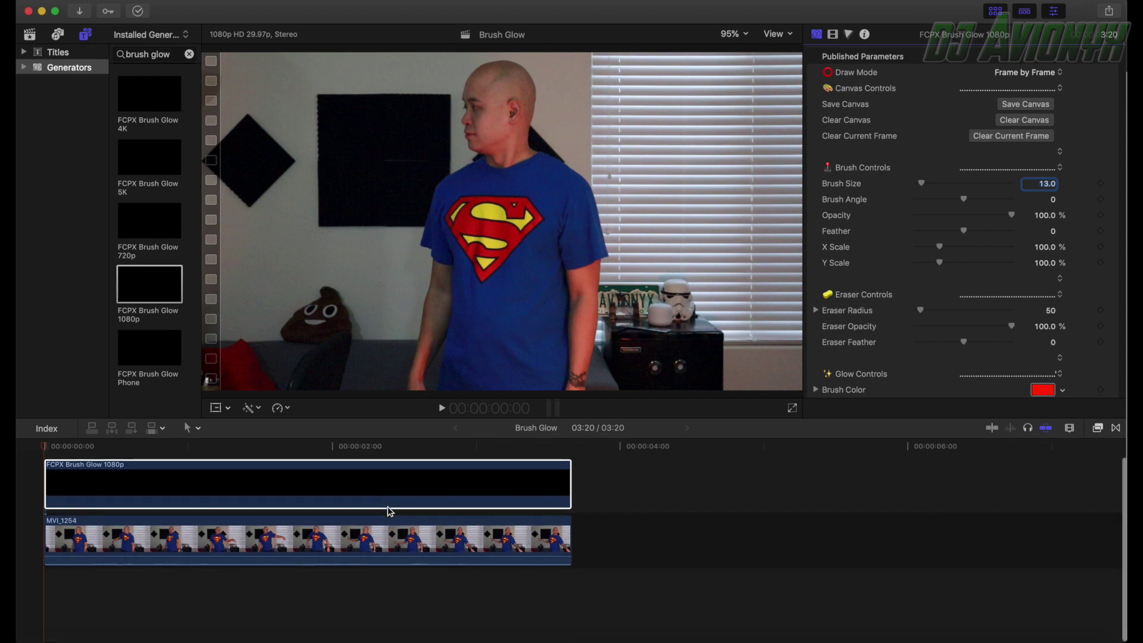
key("super+equal")
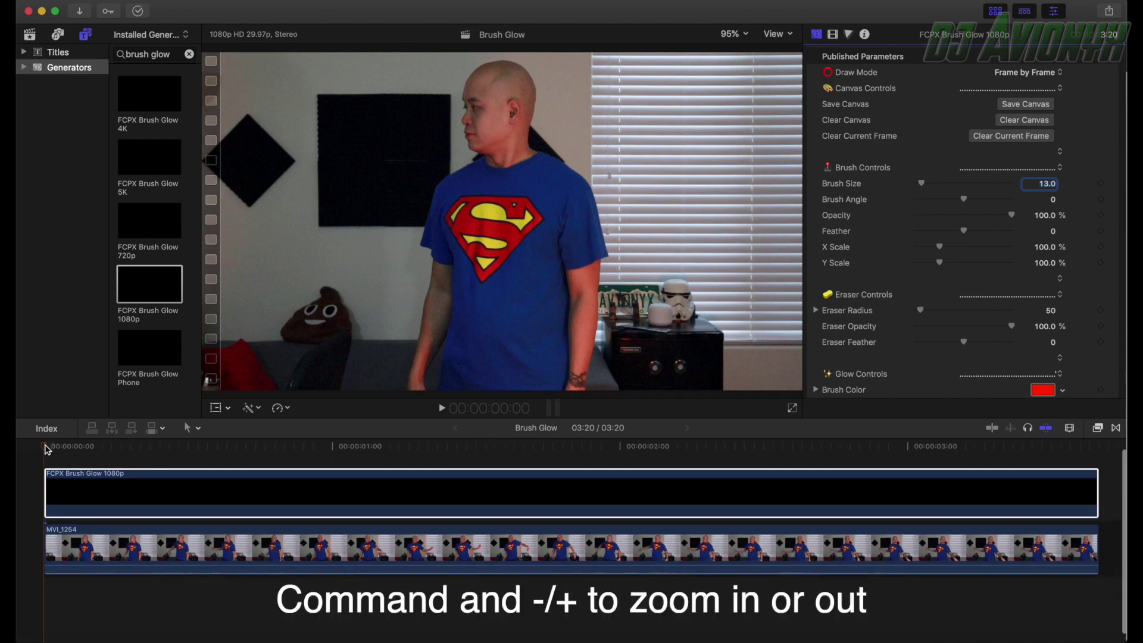
left_click_drag(46, 450, 676, 455)
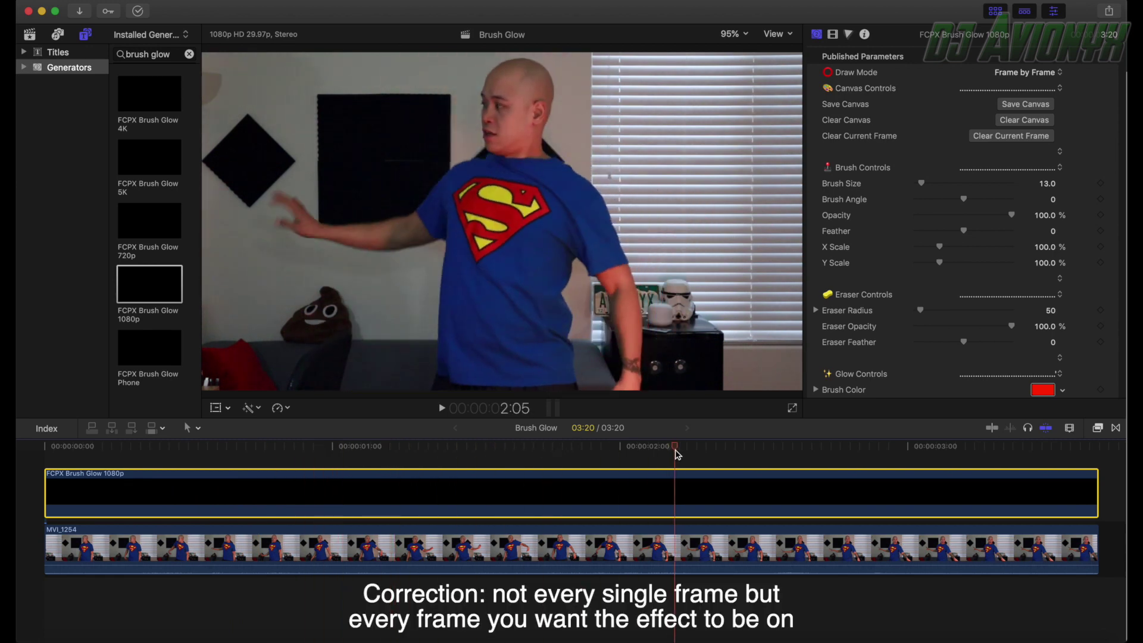
scroll(677, 455, "right", 1)
scroll(989, 503, "right", 3)
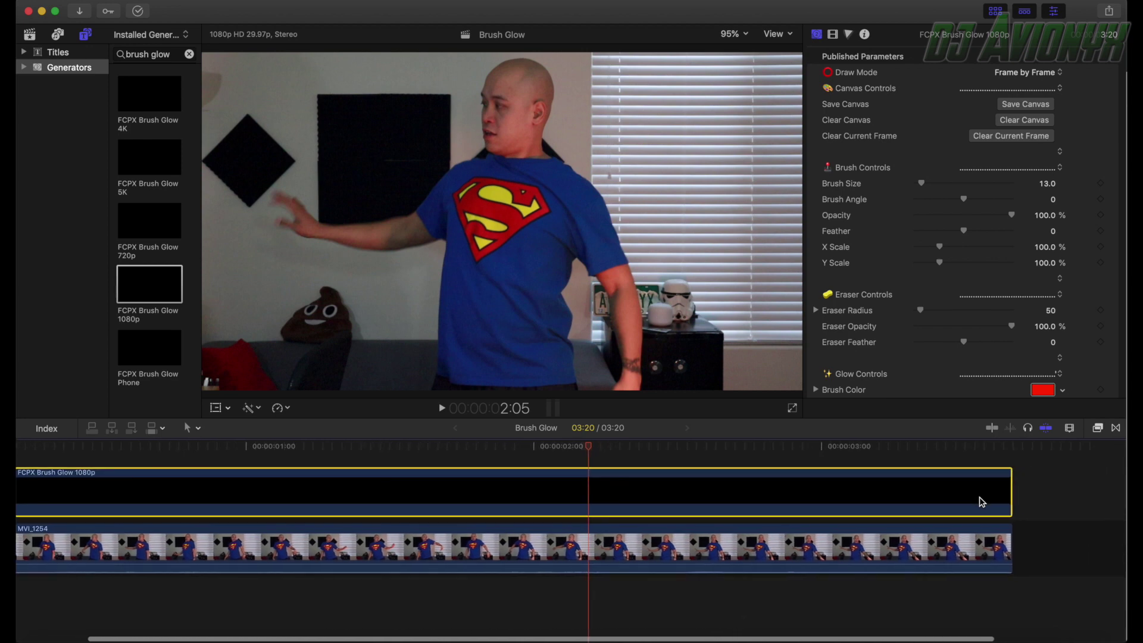
scroll(980, 500, "left", 5)
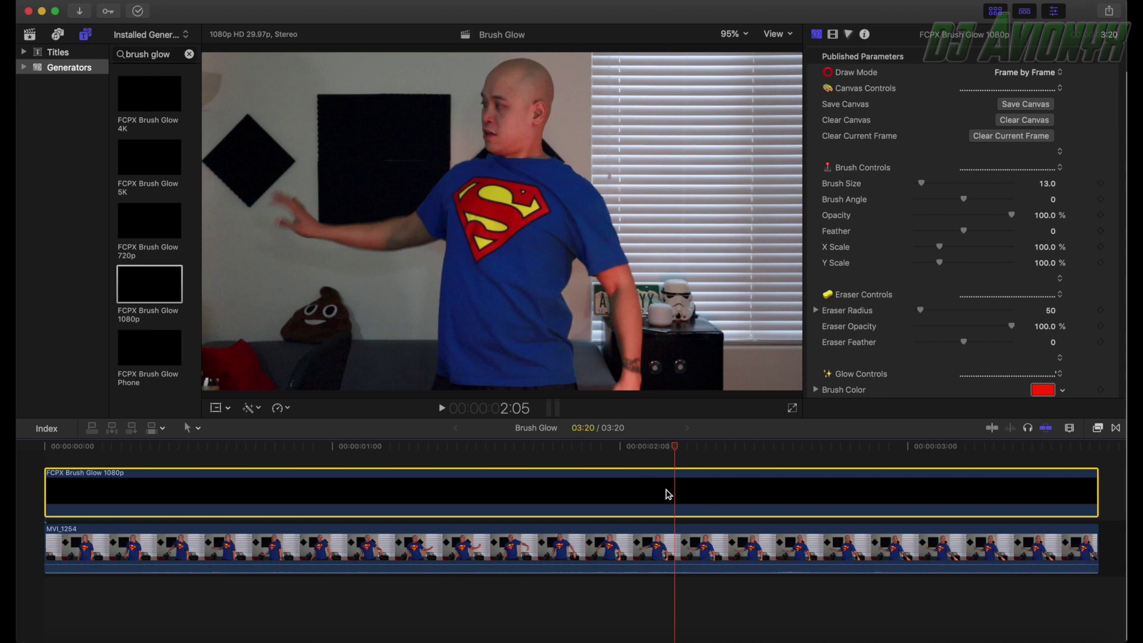
left_click_drag(676, 447, 18, 480)
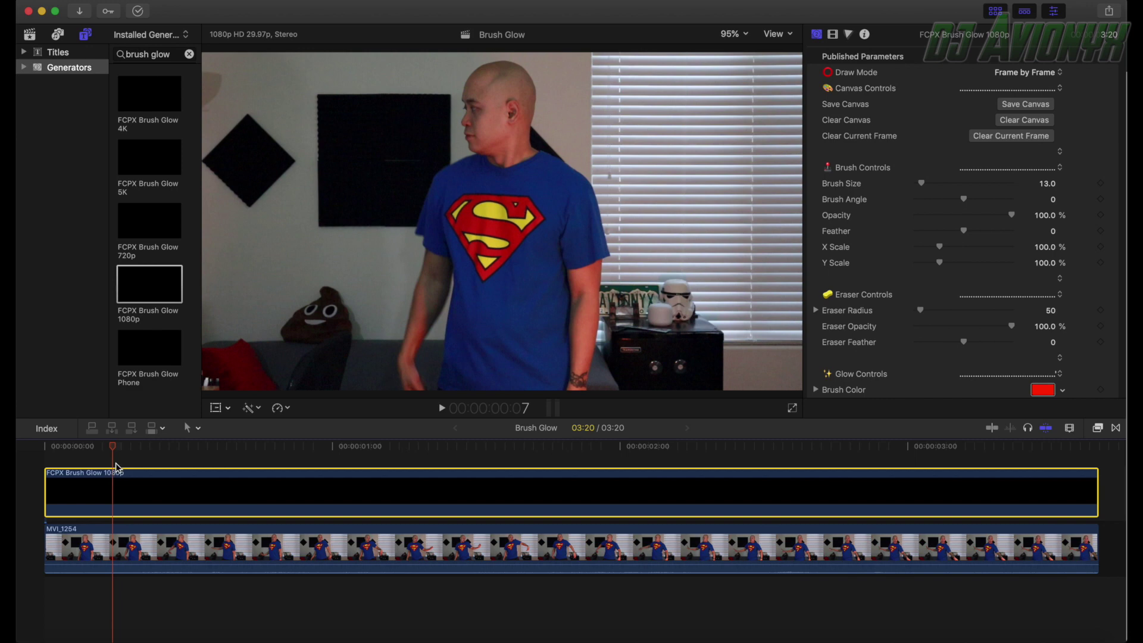
- Play the clip from its first frame and step with the arrow keys to frame 13
left_click_drag(113, 446, 20, 447)
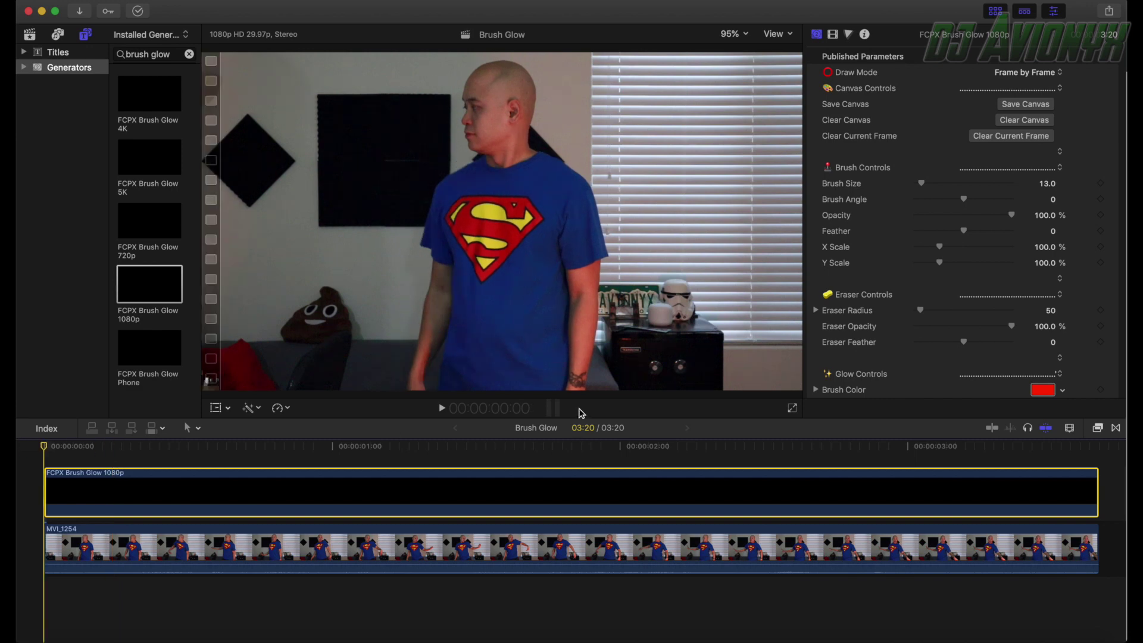
key("space")
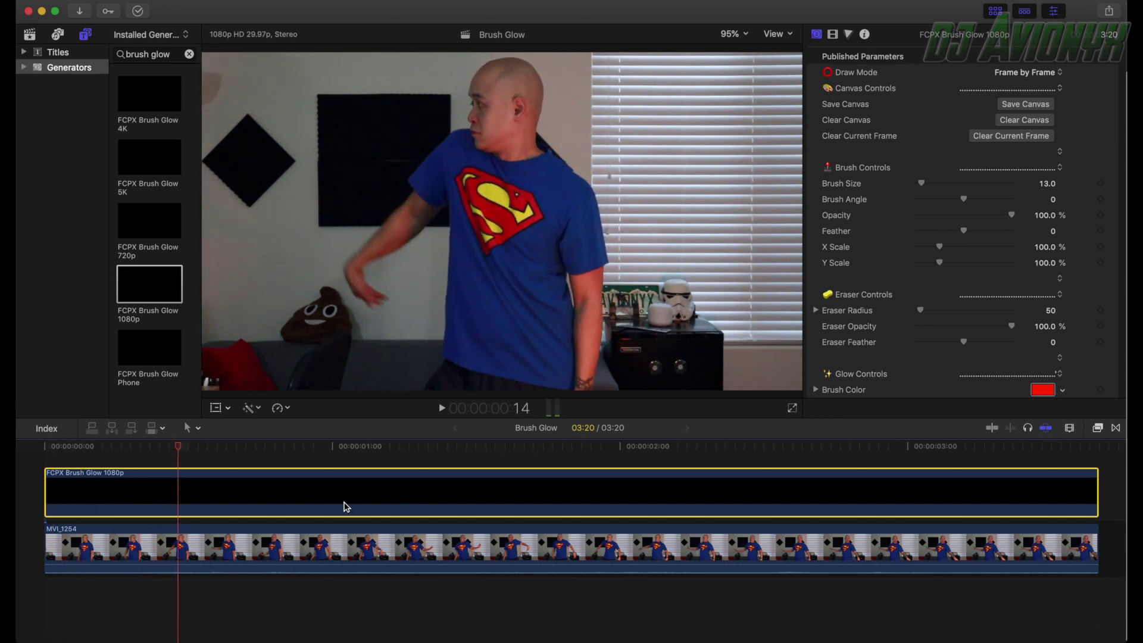
key("Left")
key("Left")
key("Left")
key("Left")
key("Left")
key("Left")
key("Left")
key("Left")
key("Left")
key("Left")
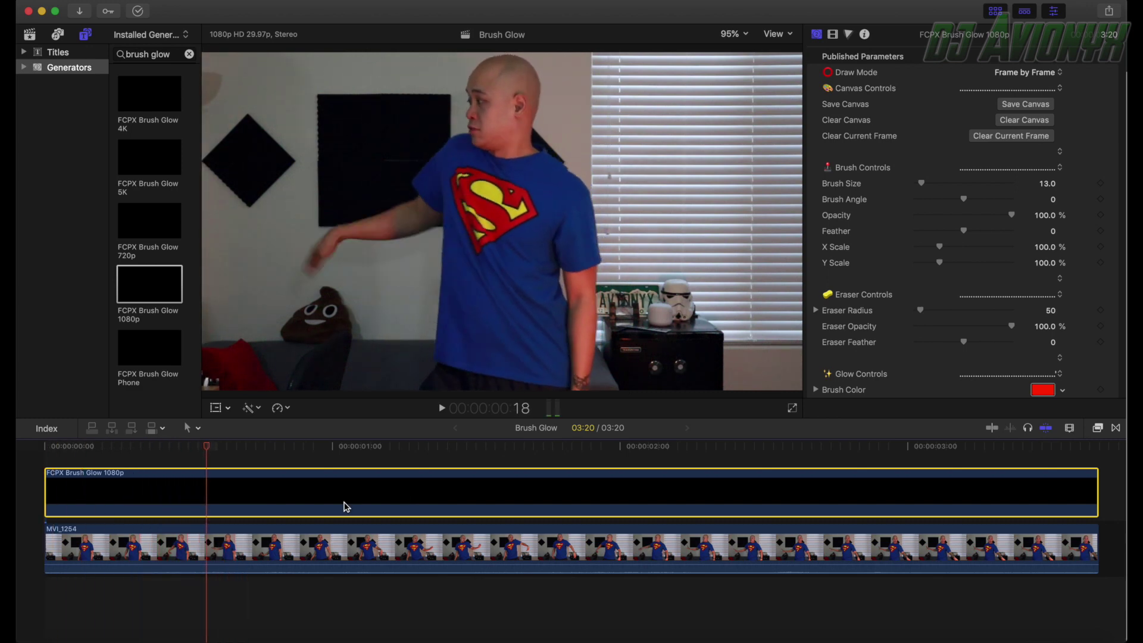
key("Right")
key("Right")
key("Right")
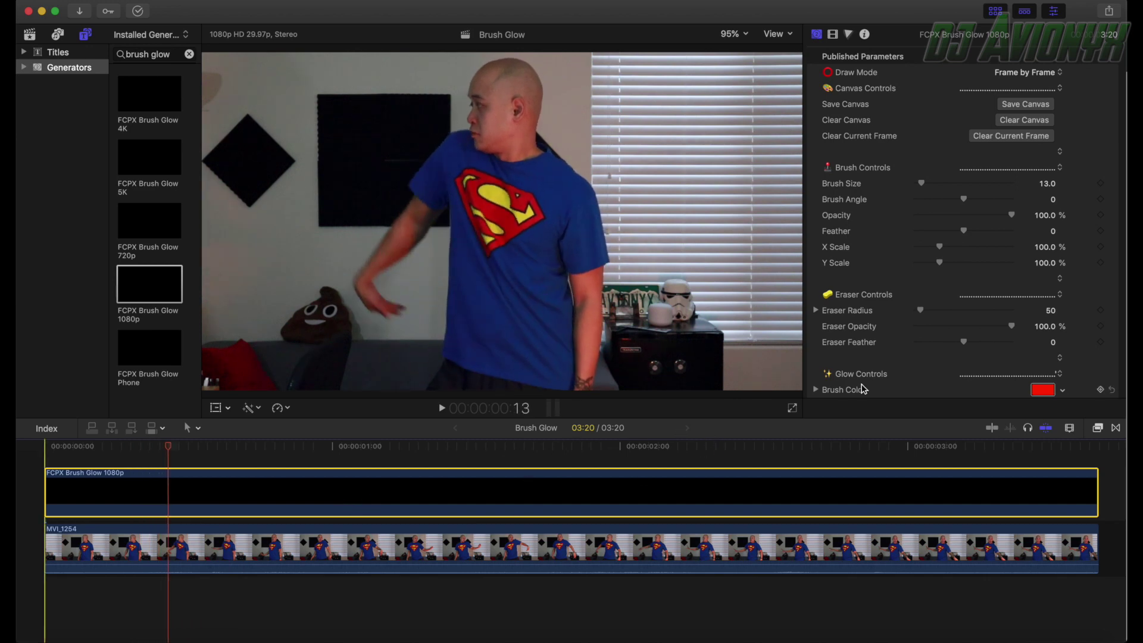
- Paint a red glow stroke beside the swinging hand and step around the frames to check it
scroll(1063, 351, "down", 3)
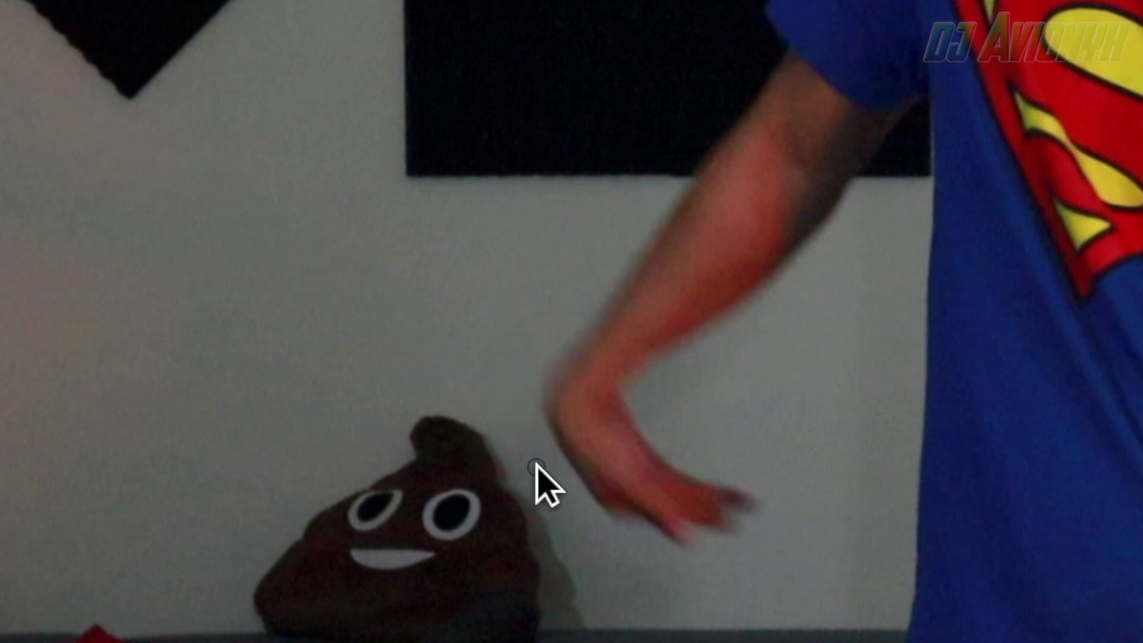
left_click(551, 473)
mouse_move(549, 471)
left_mouse_down()
mouse_move(512, 421)
mouse_move(515, 381)
left_mouse_up()
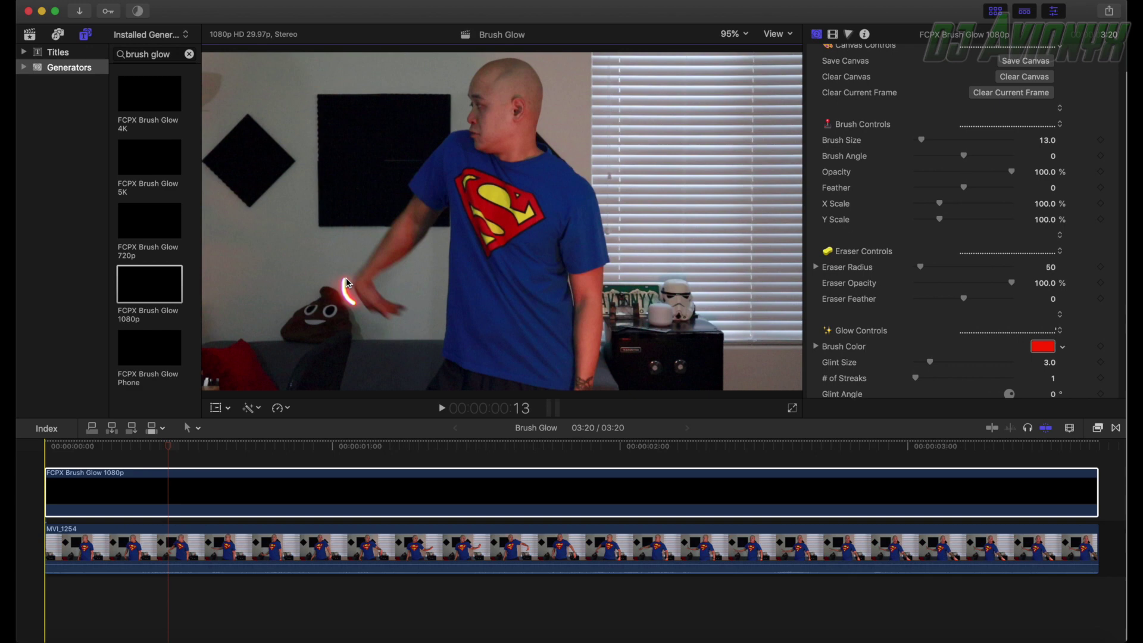
key("Left")
key("Left")
key("Left")
key("Left")
key("Left")
key("Left")
key("Left")
key("Left")
key("Left")
key("Left")
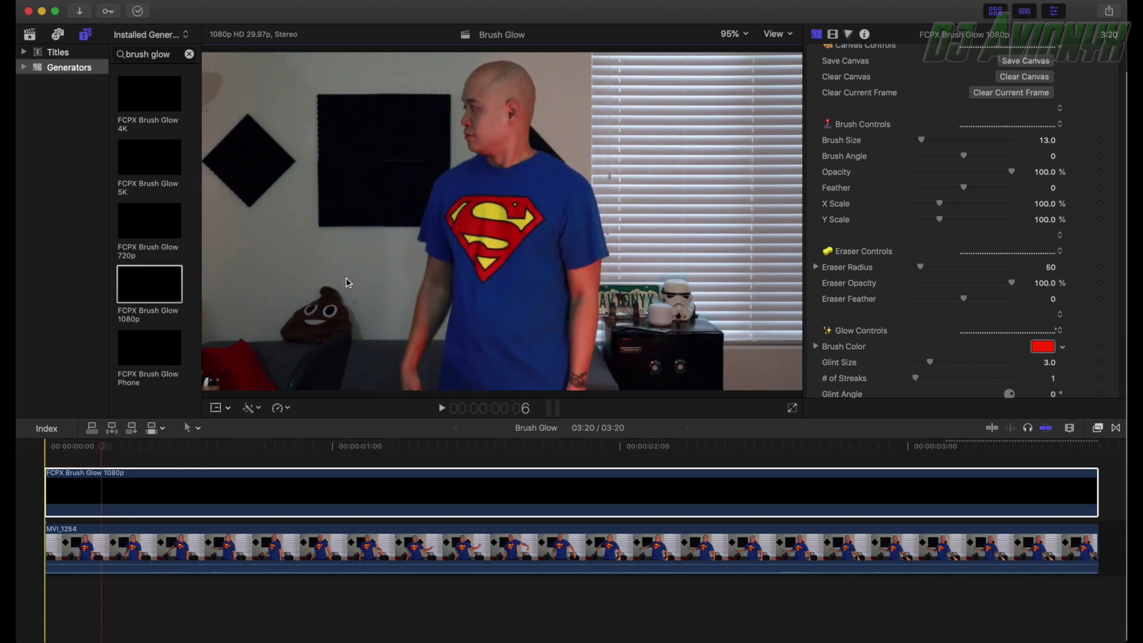
key("Right")
key("Right")
key("Right")
key("Right")
key("Right")
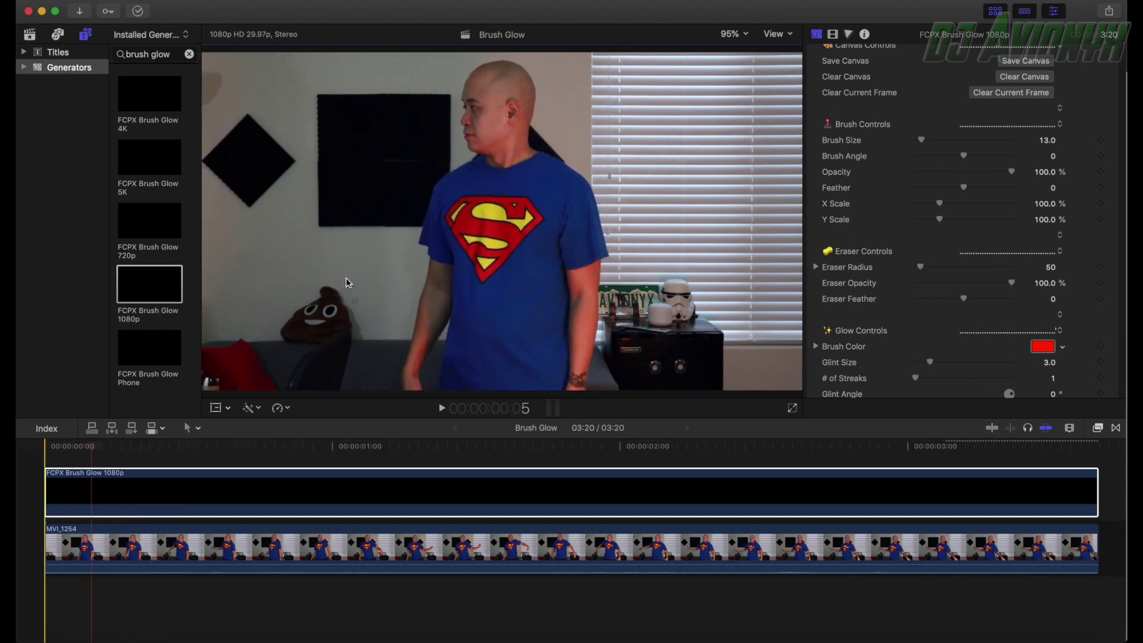
key("Right")
key("Right")
key("Right")
key("Right")
key("Right")
key("Right")
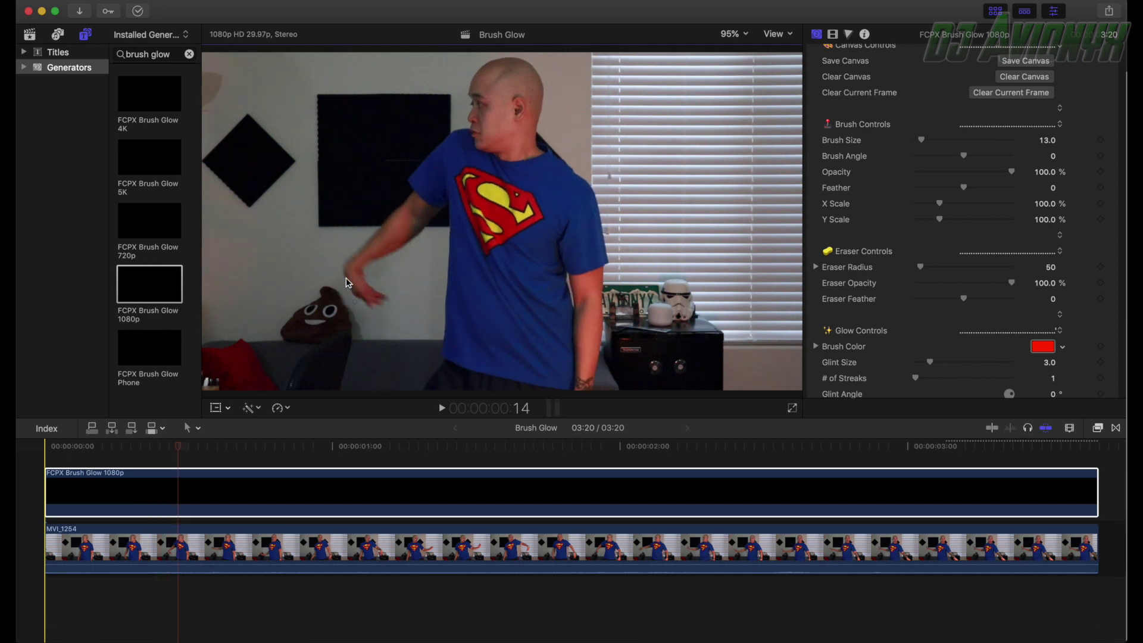
key("Left")
key("Left")
key("Right")
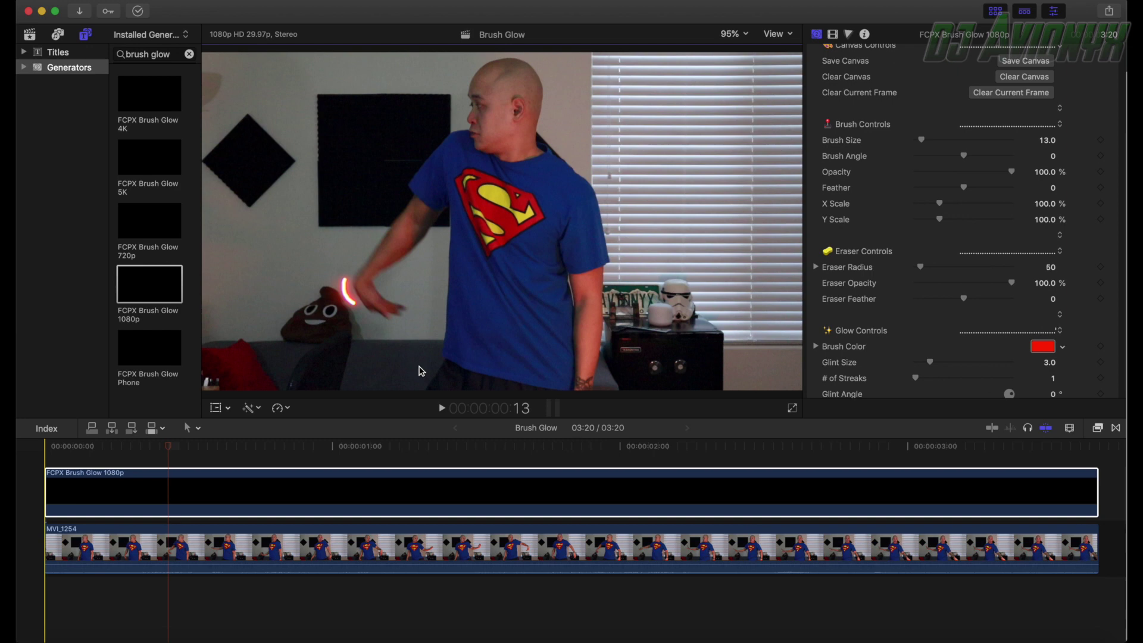
- Paint short red glow strokes trailing the hand on each following frame up to 00:00:00:19
key("Right")
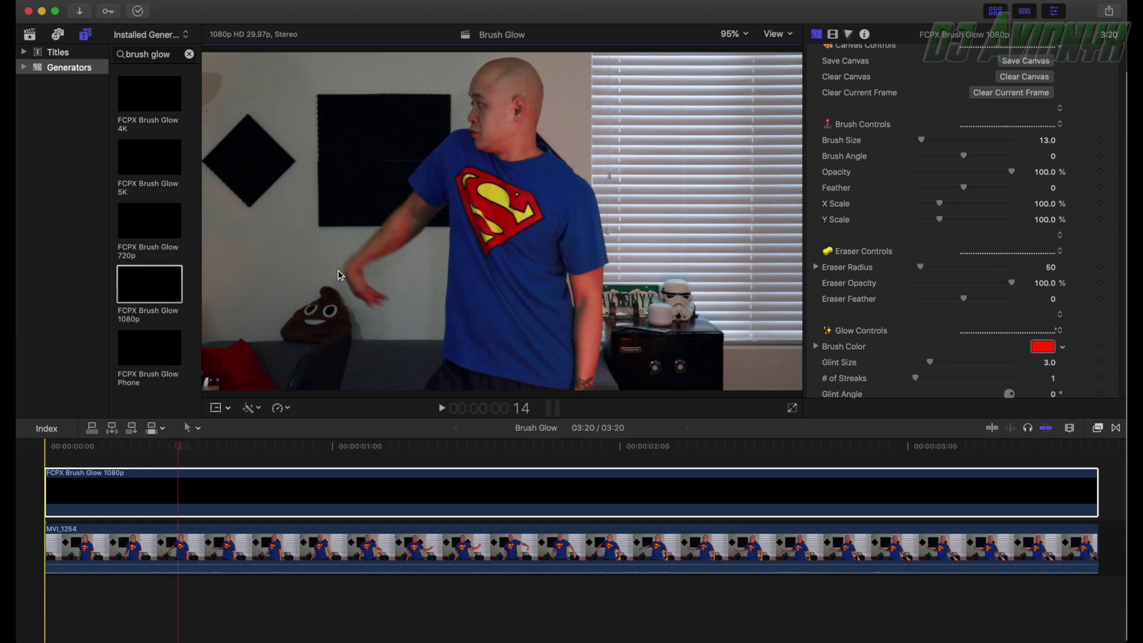
left_click_drag(338, 275, 348, 257)
key("Right")
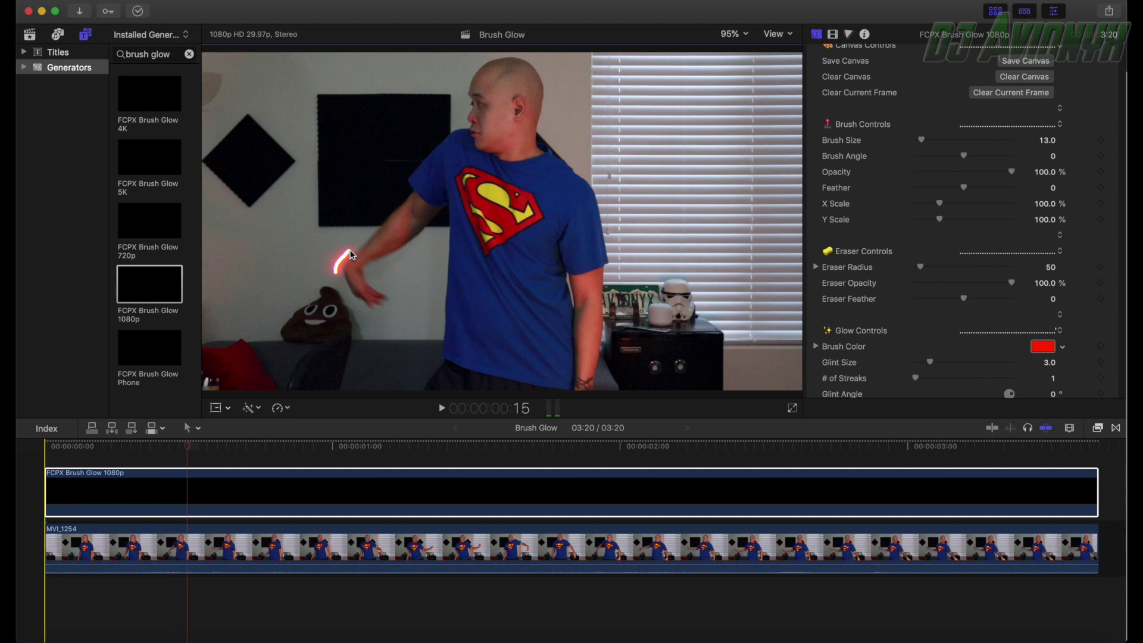
left_click_drag(338, 241, 360, 226)
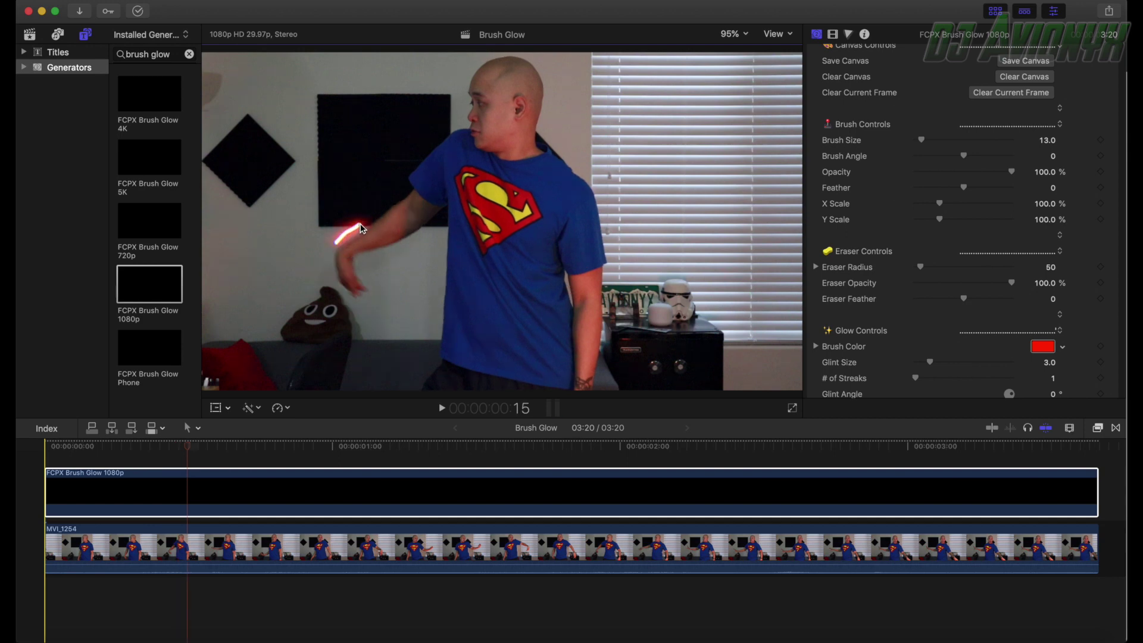
key("Right")
left_click_drag(349, 221, 369, 212)
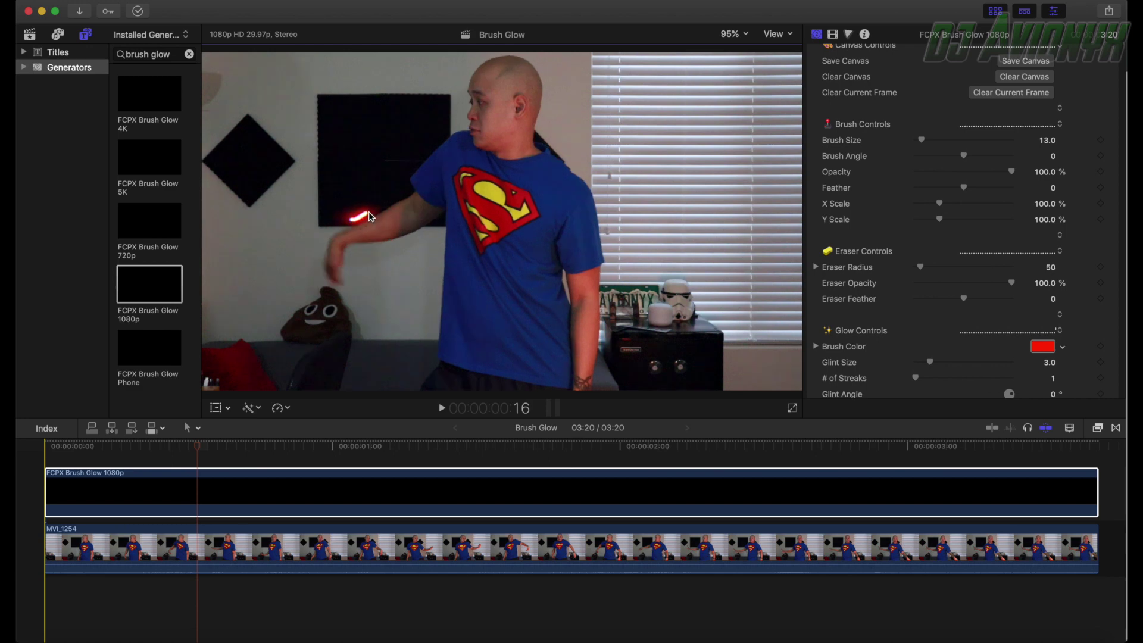
key("Right")
mouse_move(381, 206)
left_mouse_down()
mouse_move(406, 199)
mouse_move(414, 181)
left_mouse_up()
key("Right")
key("Right")
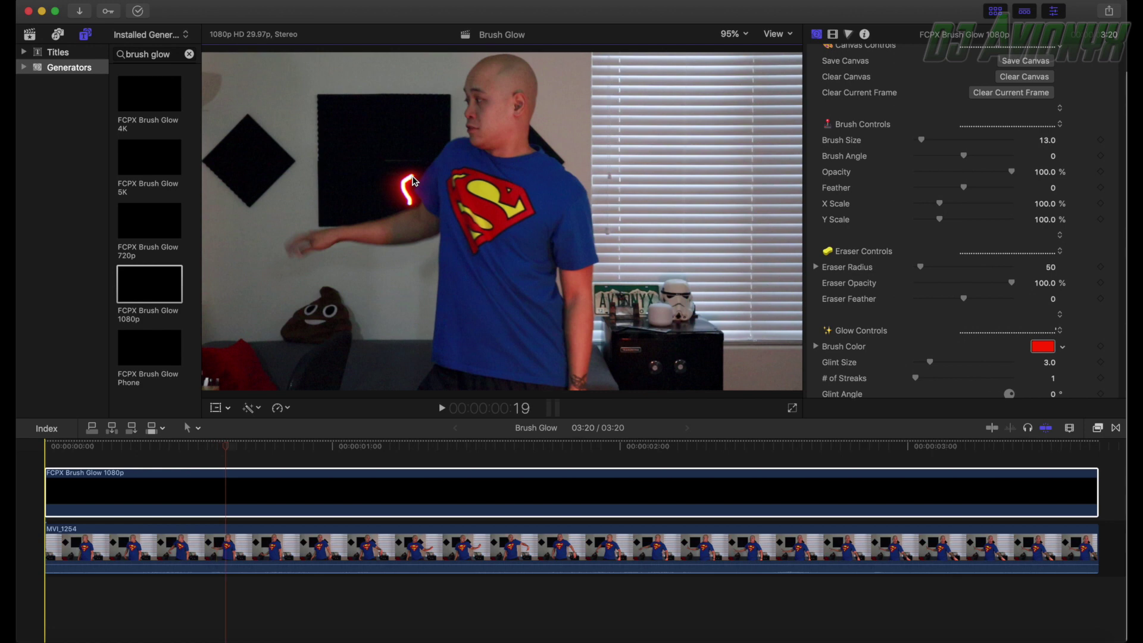
scroll(1033, 110, "up", 3)
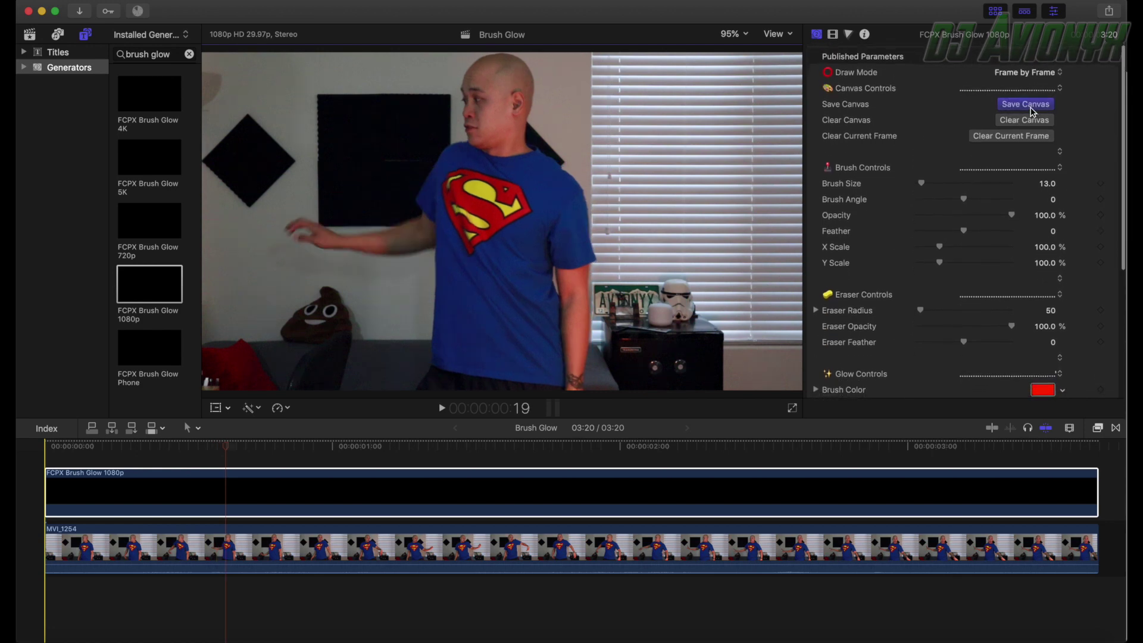
- Save the Brush Glow canvas, dismiss 'Canvas Saved.', and check that strokes remain on frames 17 and 18
left_click(1033, 111)
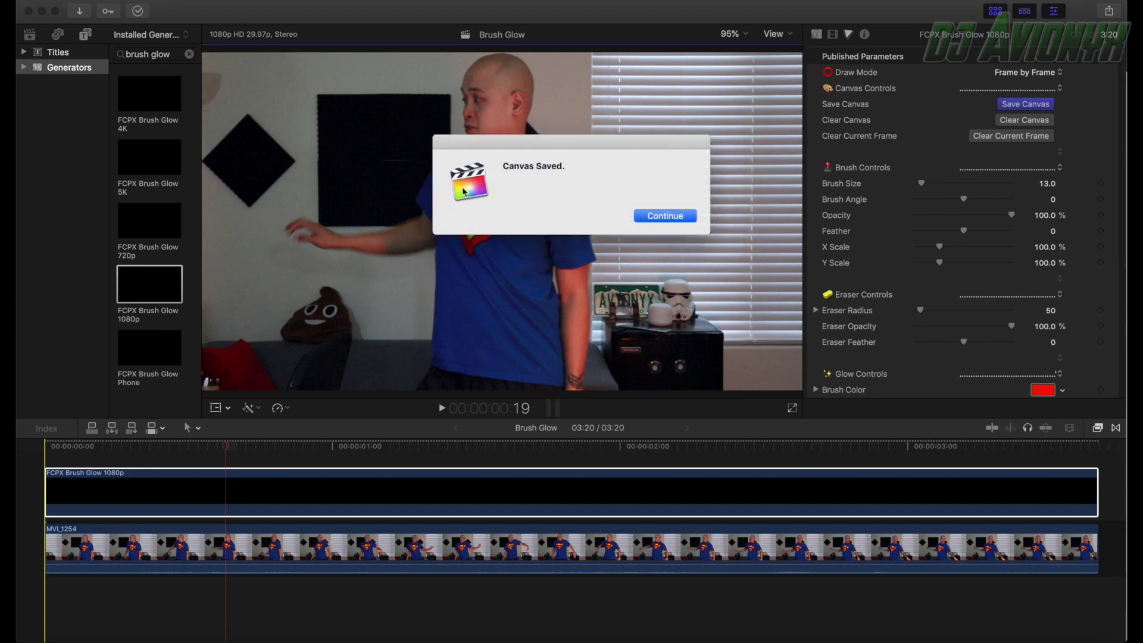
left_click(676, 219)
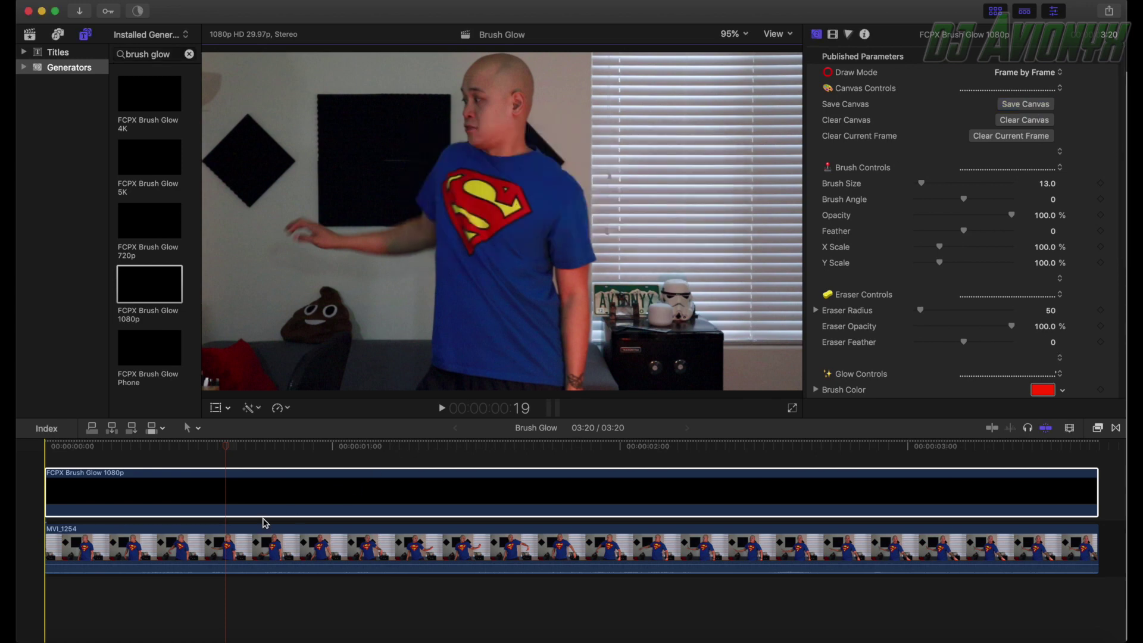
key("Left")
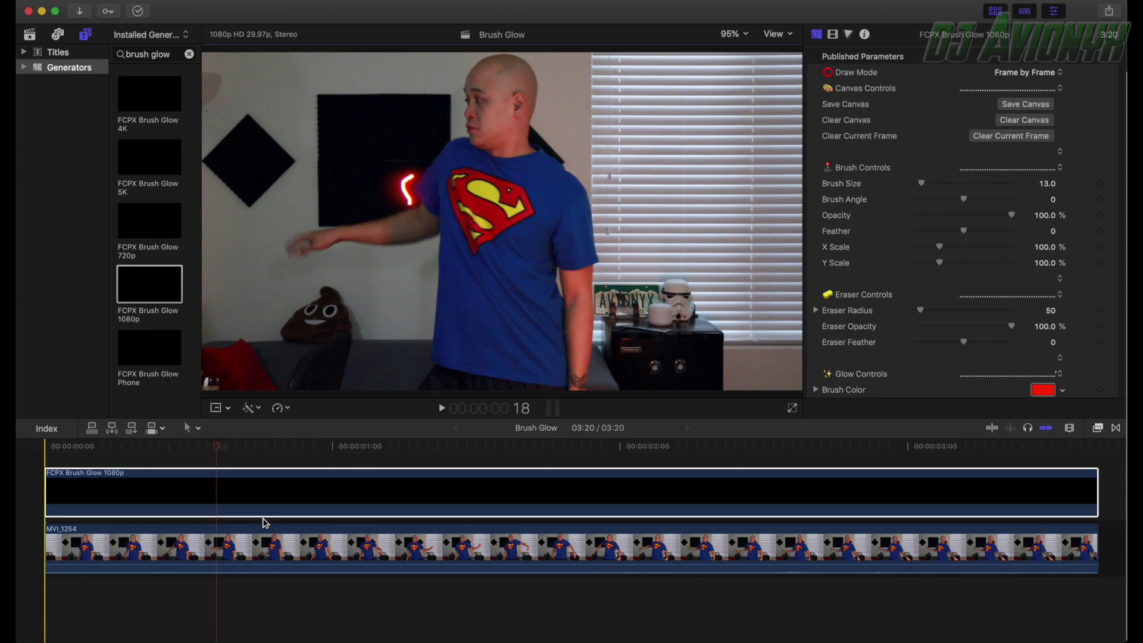
key("Left")
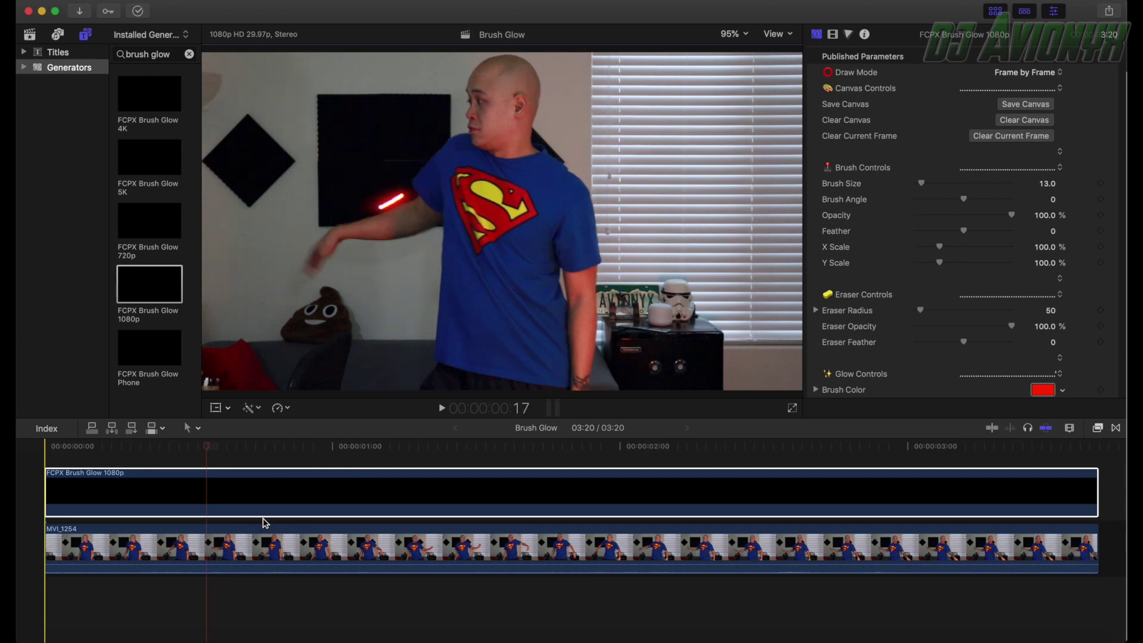
key("Right")
key("Right")
key("Left")
key("Right")
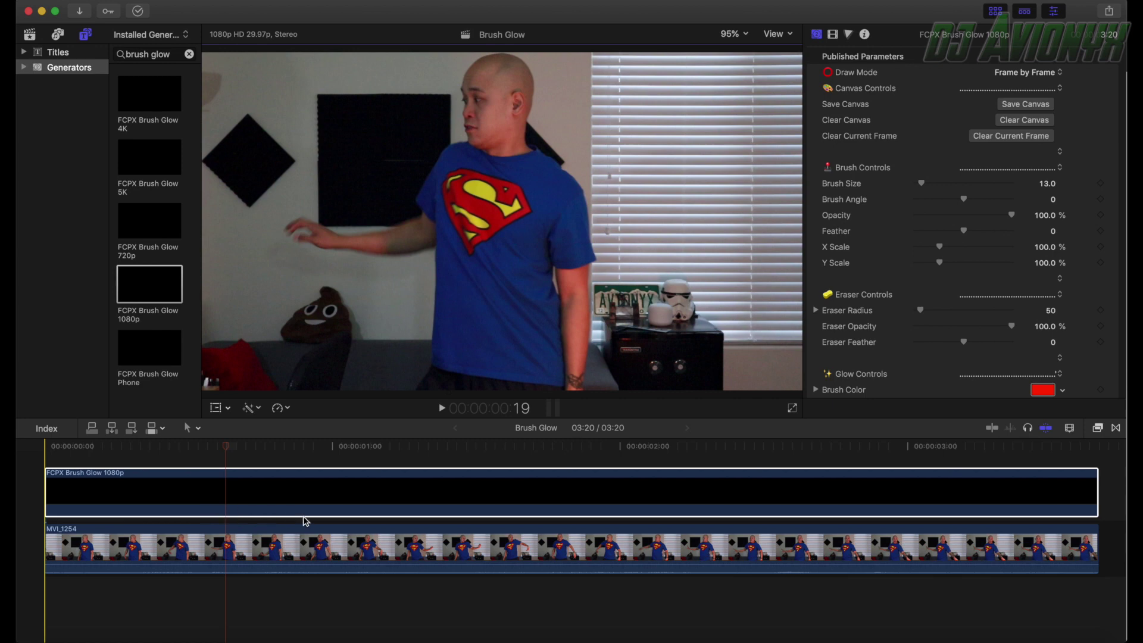
- Paint short glow strokes and dabs at the dancer's hand on the next few frames
key("Right")
key("Right")
key("Right")
key("Right")
key("Right")
key("Right")
key("Right")
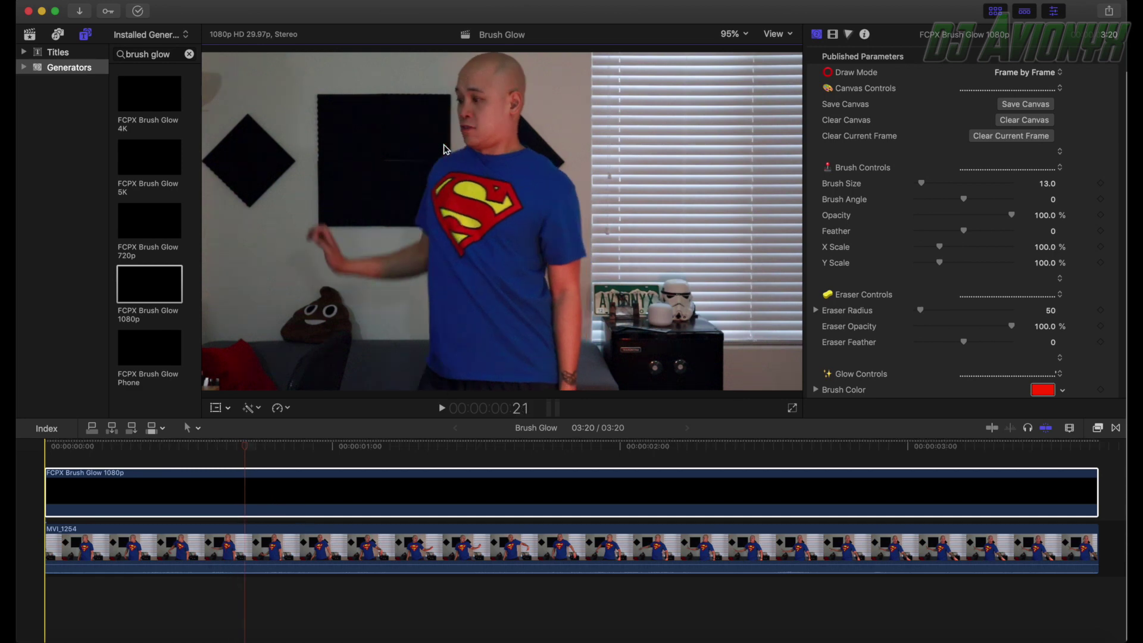
left_click_drag(483, 55, 498, 67)
key("Right")
key("Right")
key("Right")
key("Right")
key("Right")
key("Right")
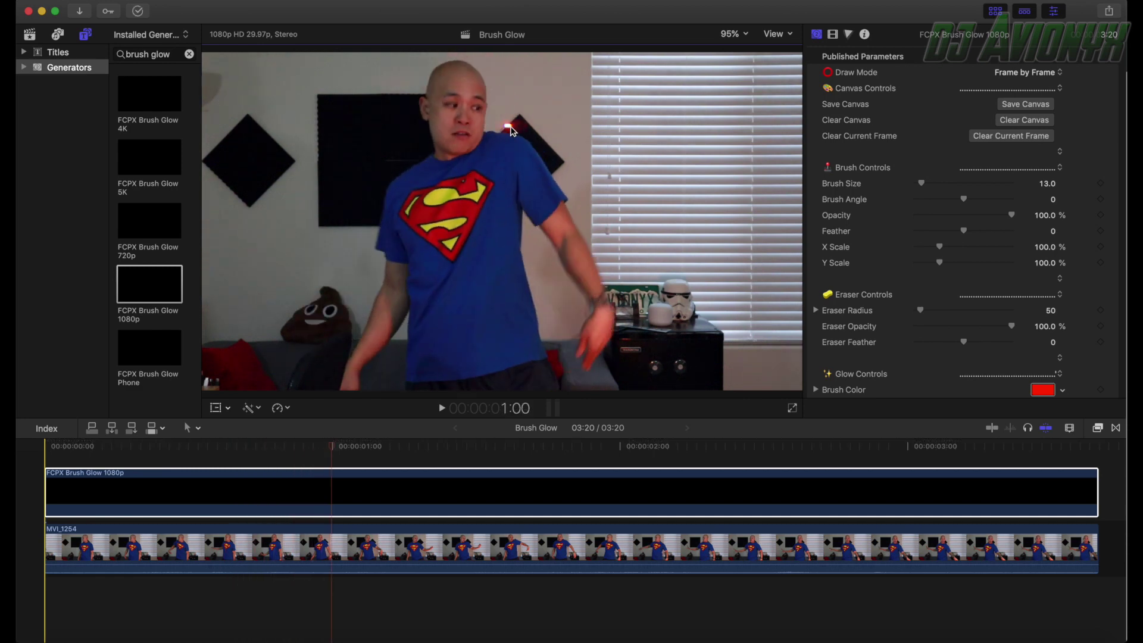
left_click_drag(536, 146, 546, 158)
key("Right")
key("Right")
key("Right")
key("Right")
key("Right")
key("Right")
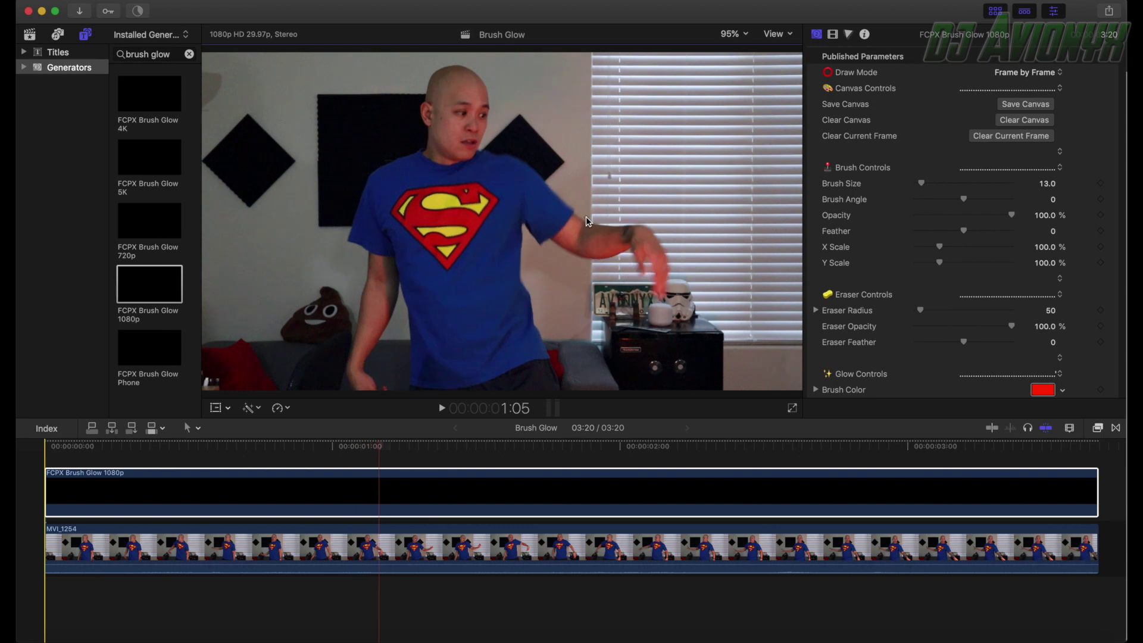
key("Right")
key("Right")
key("Right")
key("Right")
key("Right")
key("Right")
mouse_move(676, 221)
left_mouse_down()
mouse_move(671, 210)
mouse_move(621, 222)
left_mouse_up()
- Continue painting red glow strokes, including a curved one, following the hand on later frames
key("Right")
key("Right")
key("Right")
key("Right")
key("Right")
key("Right")
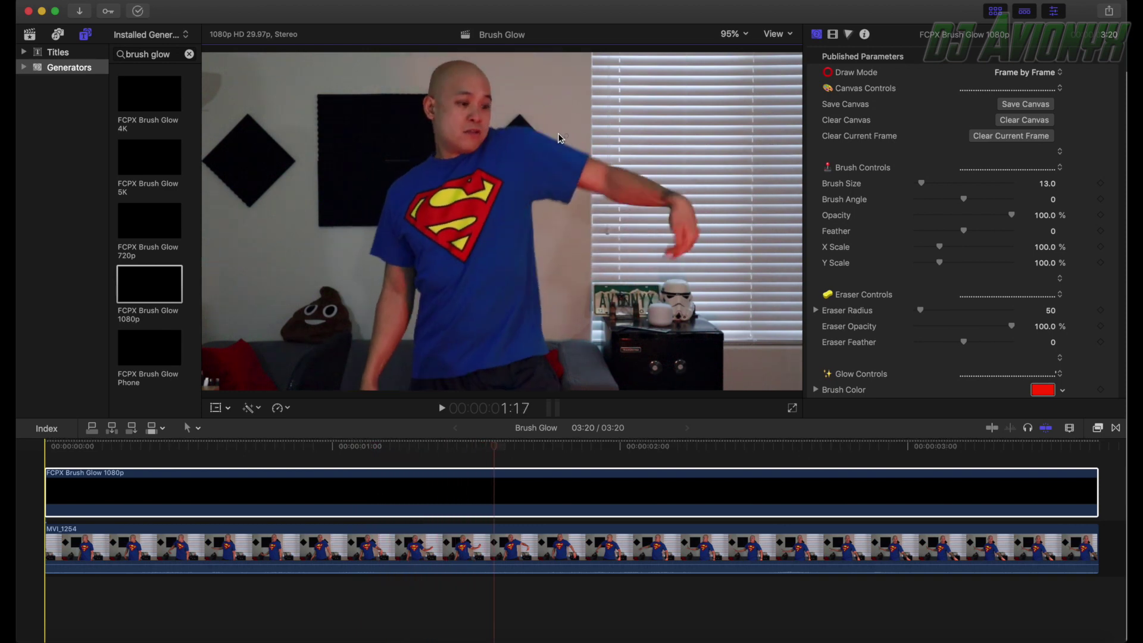
key("Right")
key("Right")
key("Right")
key("Right")
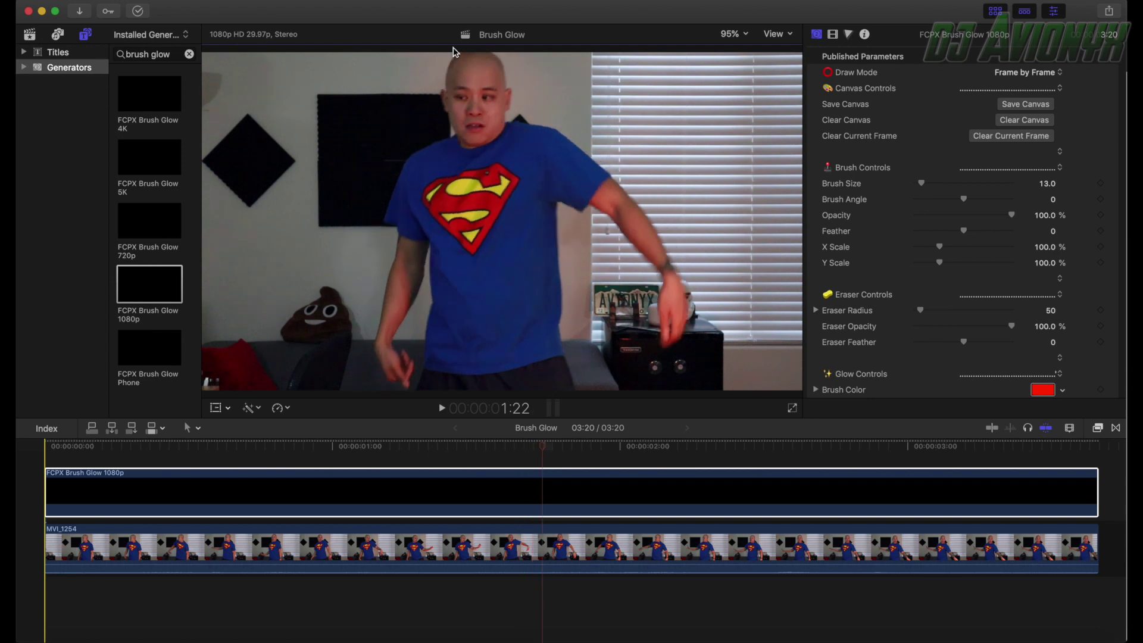
key("Right")
key("Right")
key("Right")
key("Right")
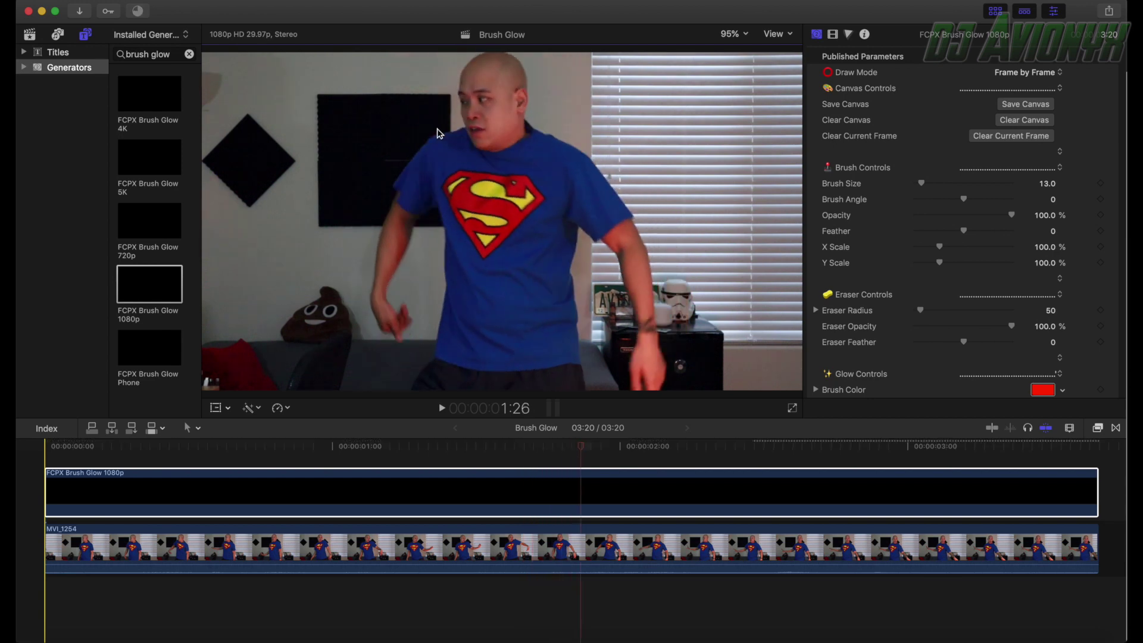
left_click_drag(398, 163, 385, 190)
key("Right")
key("Right")
key("Right")
key("Right")
key("Right")
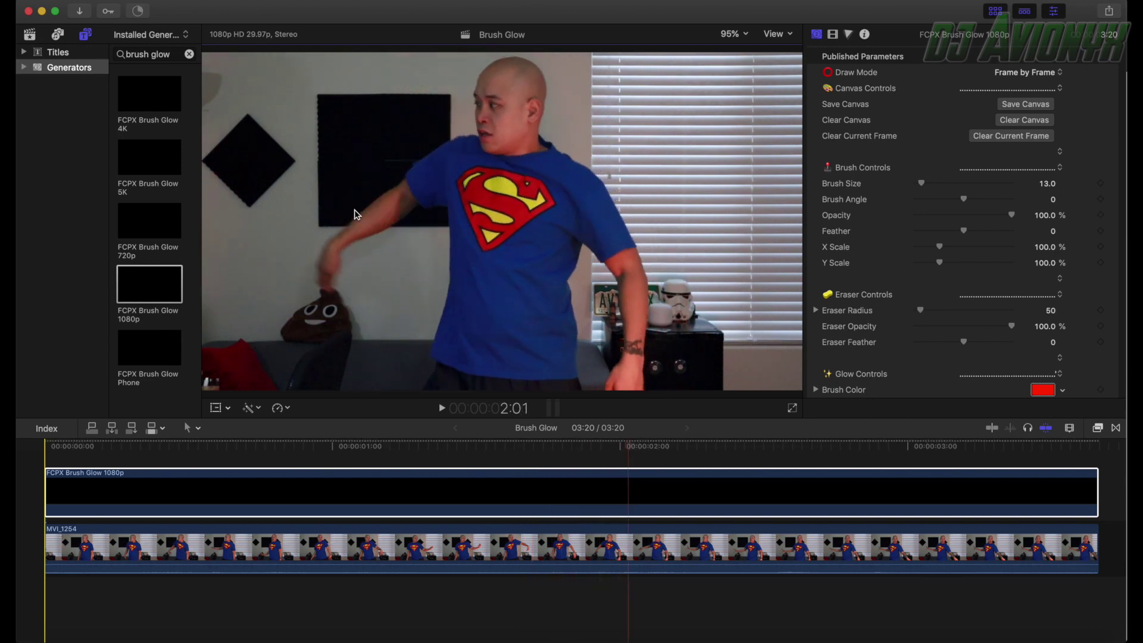
key("Right")
key("Right")
mouse_move(283, 223)
left_mouse_down()
mouse_move(250, 229)
mouse_move(282, 213)
mouse_move(241, 223)
mouse_move(249, 215)
left_mouse_up()
key("Right")
key("Right")
key("Right")
key("Right")
key("Right")
key("Right")
key("Right")
key("Right")
key("Right")
- Dab red glow dots on frames 2:14 and 2:16, then save the canvas and dismiss the confirmation
left_click(262, 216)
key("Right")
key("Right")
left_click(260, 213)
left_click(1017, 104)
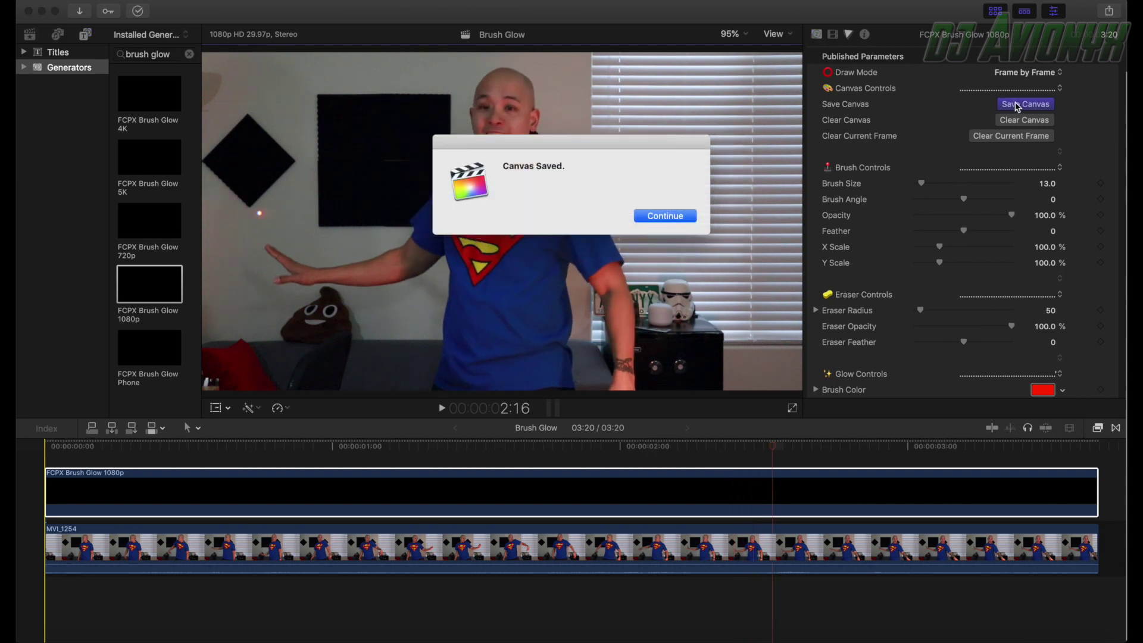
left_click(651, 219)
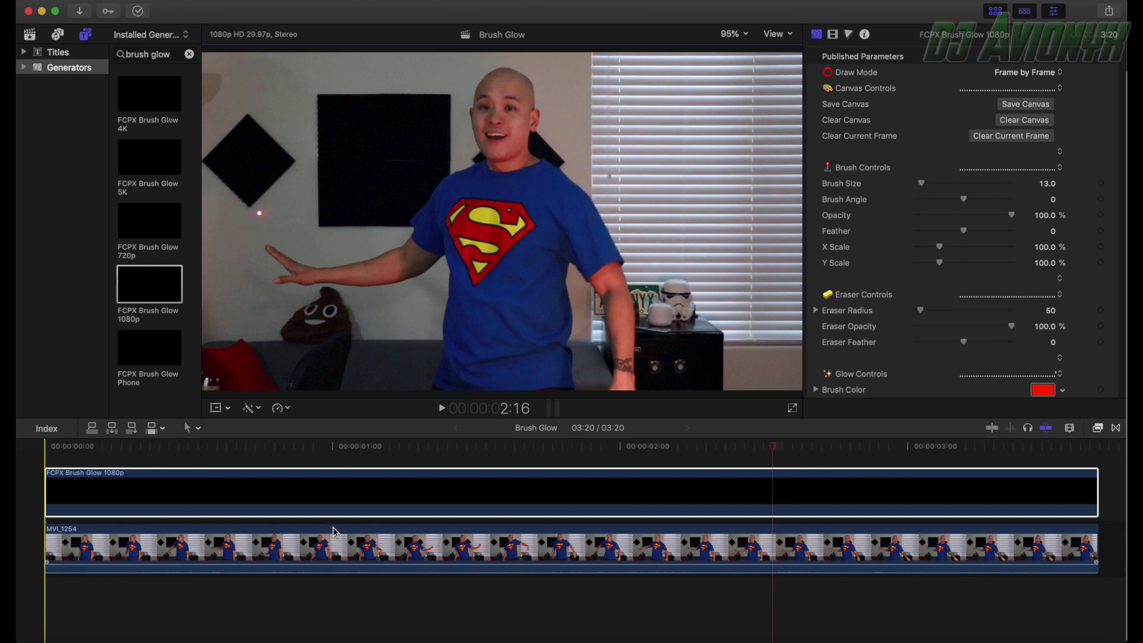
- Return the playhead to 00:00:00:00 and play the timeline to preview the red glow strokes
left_click_drag(771, 451, 18, 445)
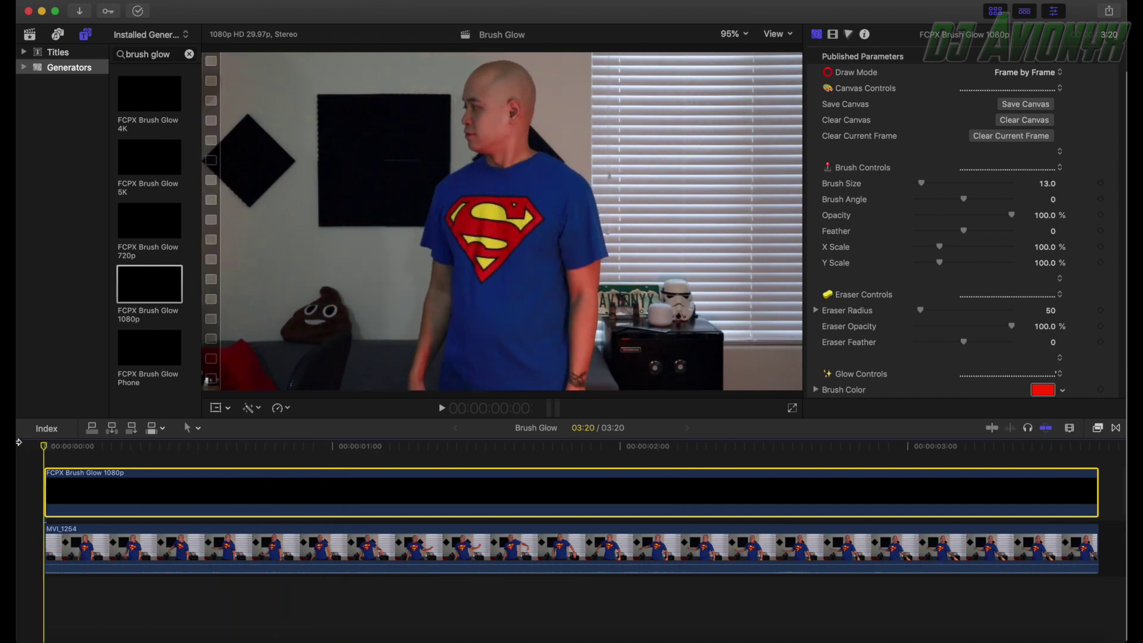
key("space")
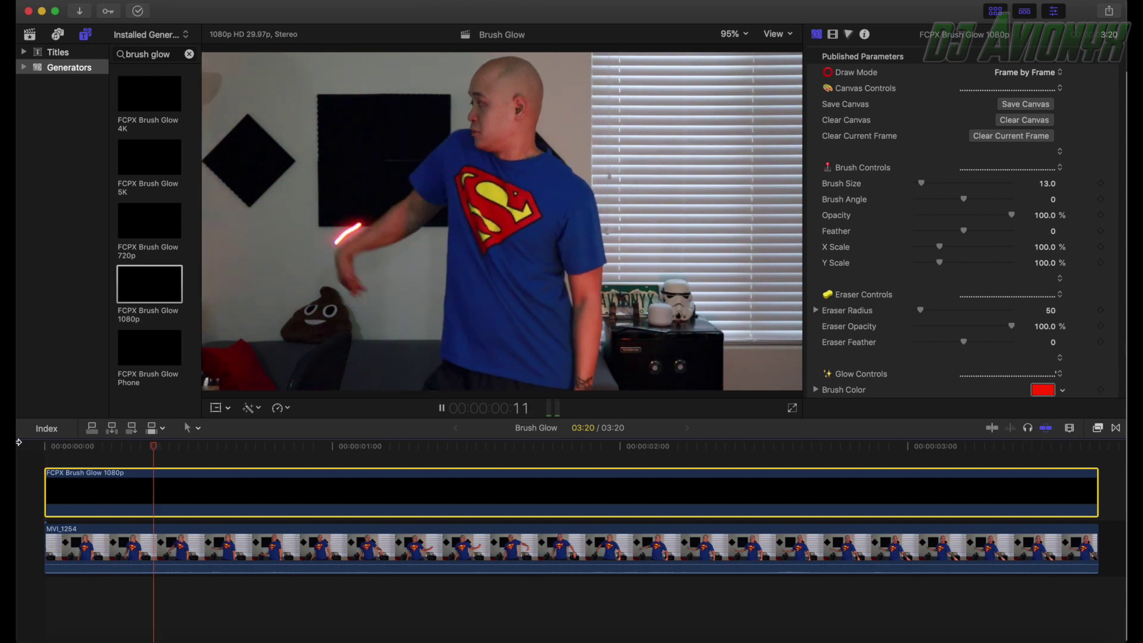